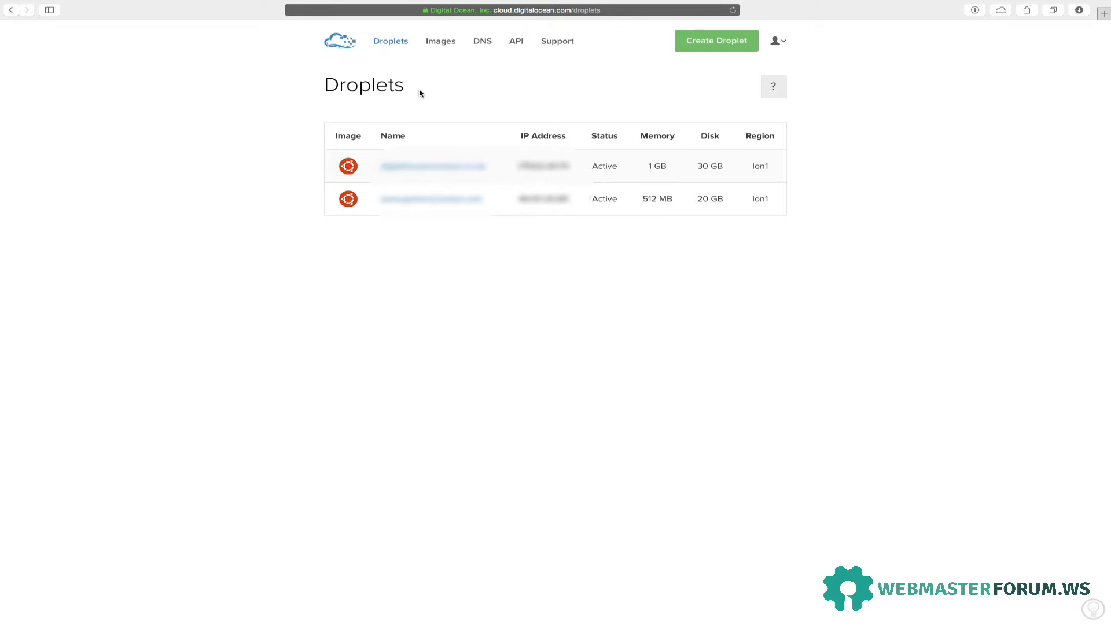
- Start creating a new droplet and look over the size, region, settings and image options of its form
left_click_drag(330, 89, 407, 85)
left_click(409, 87)
left_click(714, 47)
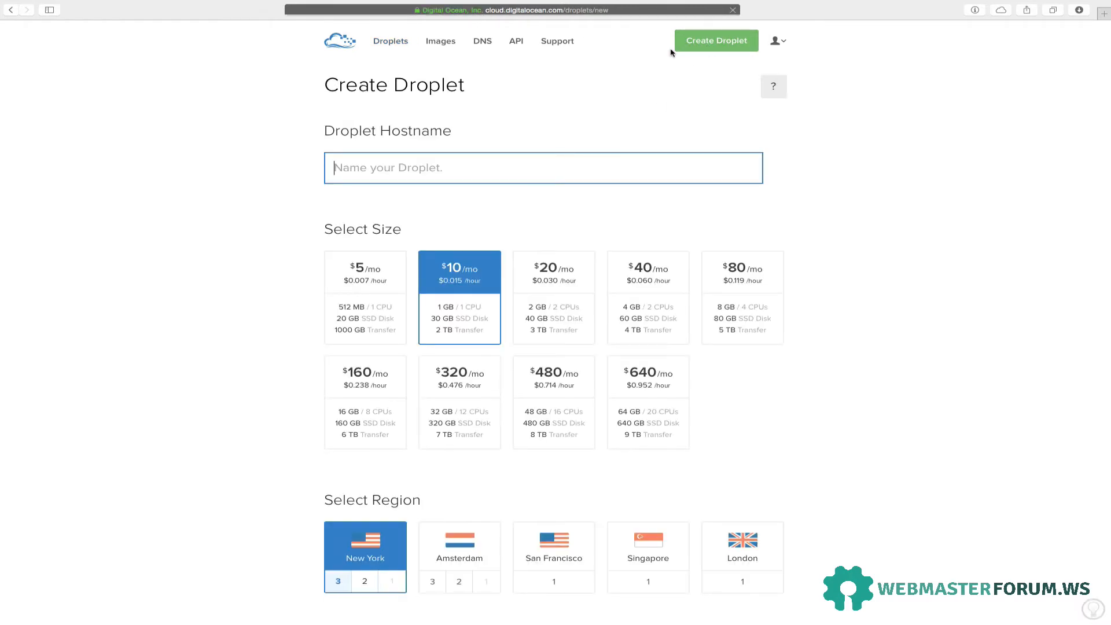
scroll(617, 88, "down", 3)
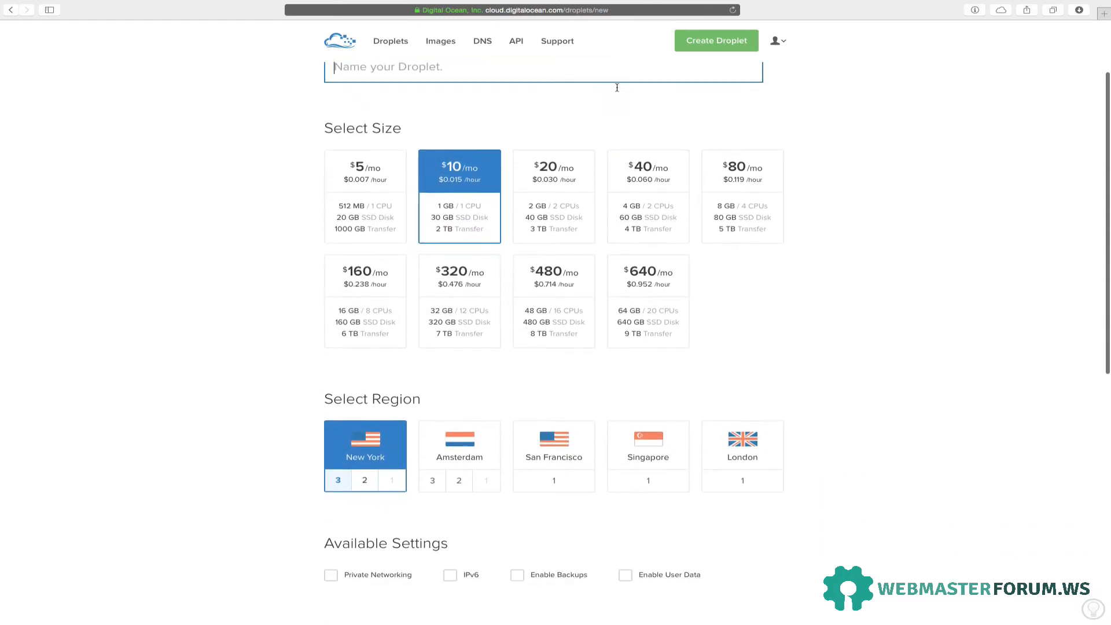
scroll(617, 87, "down", 10)
scroll(618, 90, "up", 5)
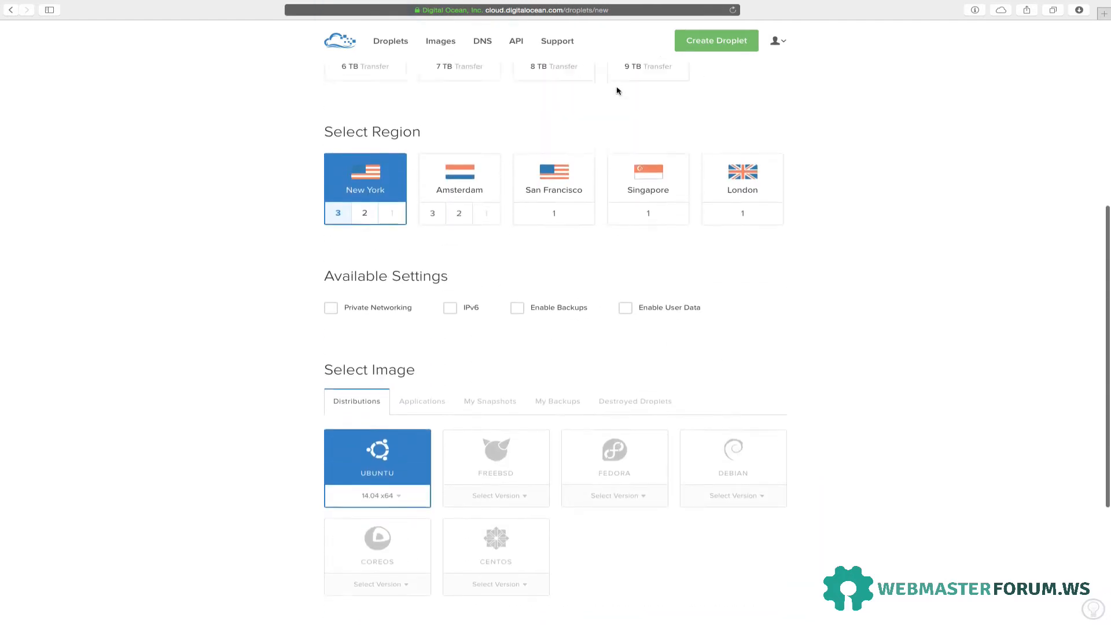
scroll(617, 91, "up", 7)
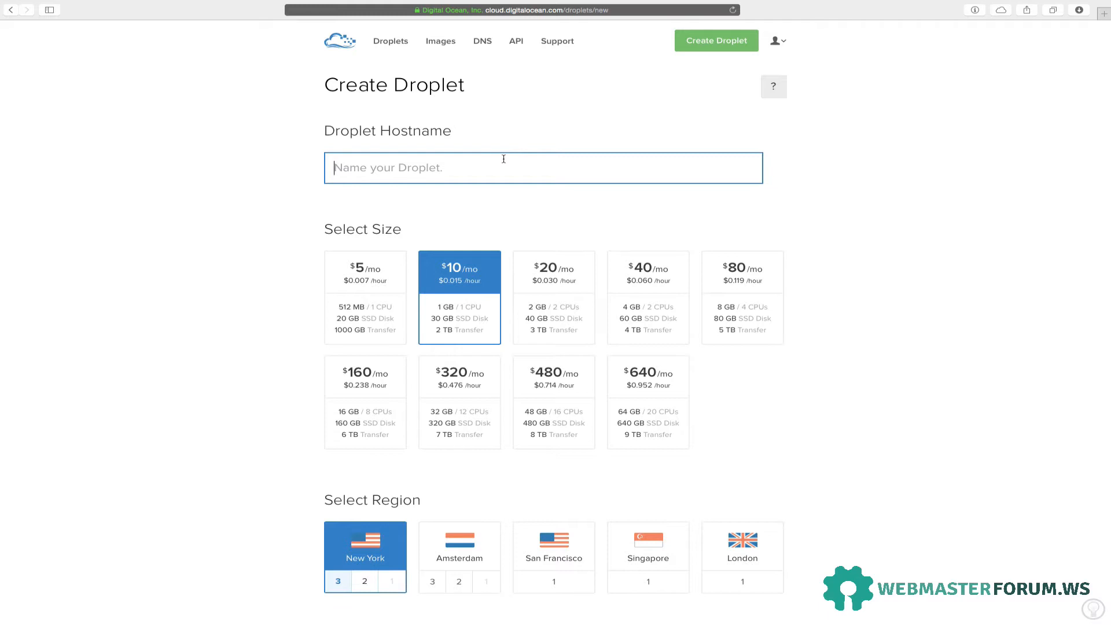
- Enter webmasterforum.ws as the droplet hostname and try google.com in its place
type("webmasterforum")
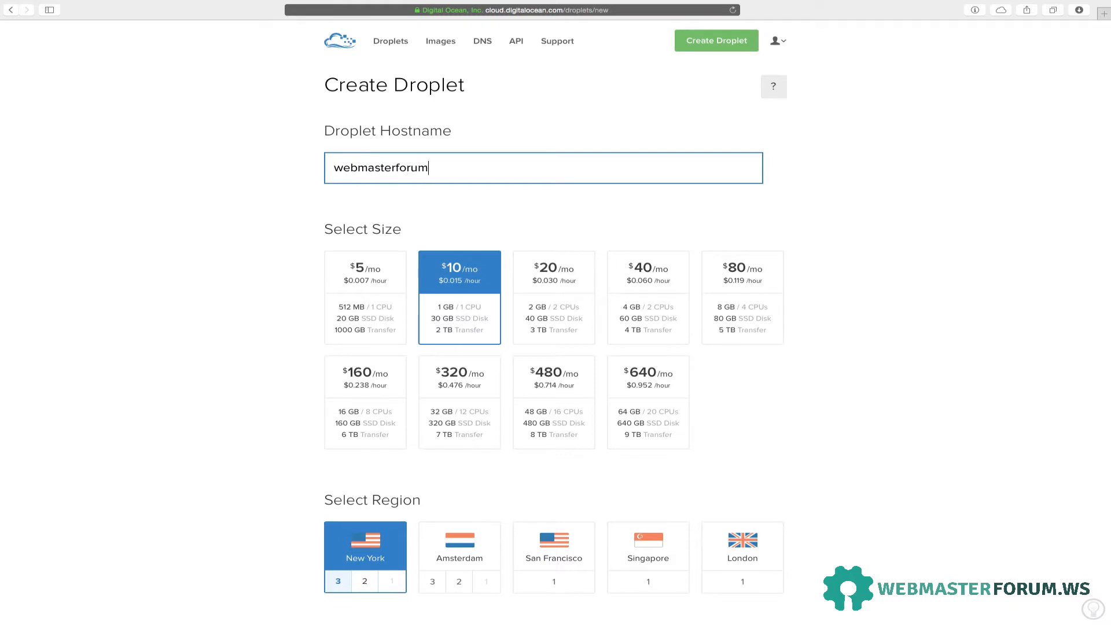
type(".ws")
left_click_drag(477, 164, 332, 162)
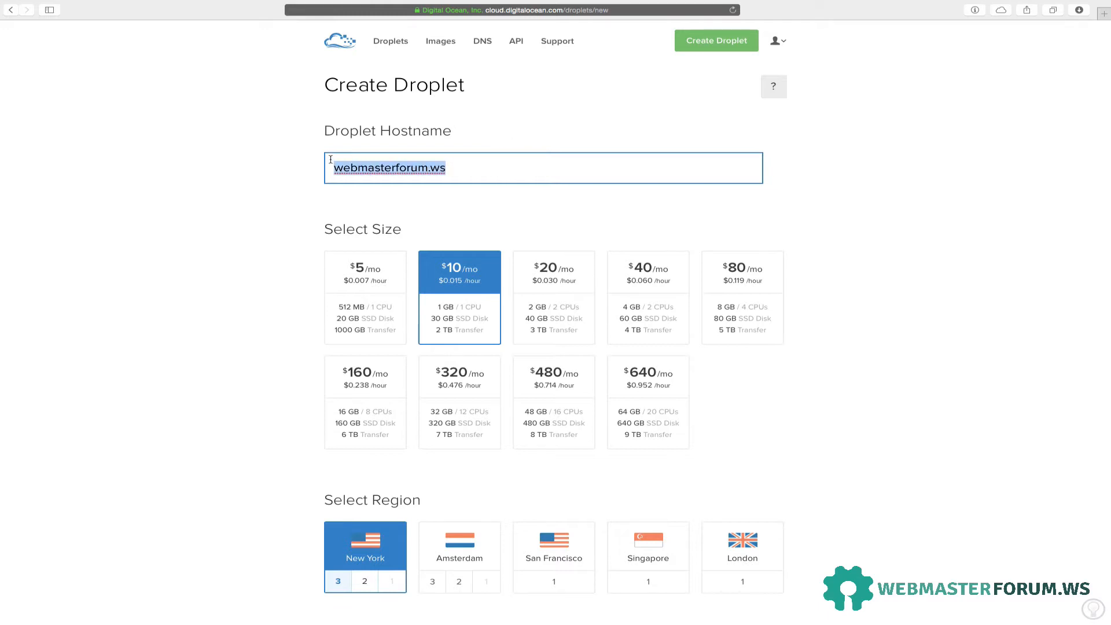
type("google.com")
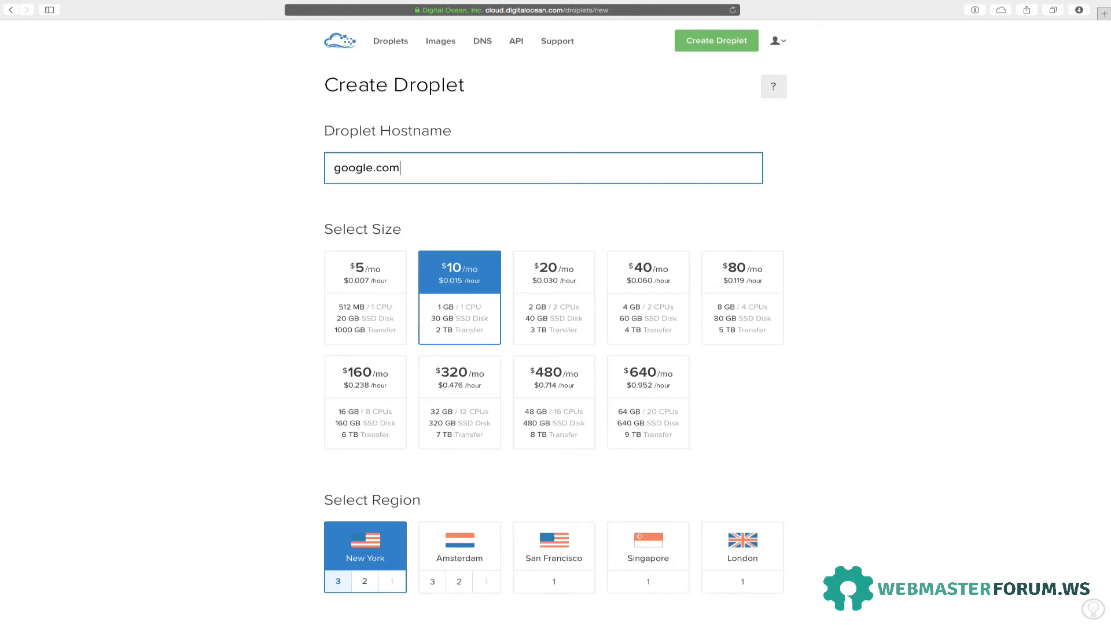
- Clear the droplet hostname and set it to webmasterforum.ws
key("BackSpace")
key("BackSpace")
key("BackSpace")
key("BackSpace")
key("BackSpace")
key("BackSpace")
key("BackSpace")
key("BackSpace")
key("BackSpace")
key("BackSpace")
type("webmasterforum.ws")
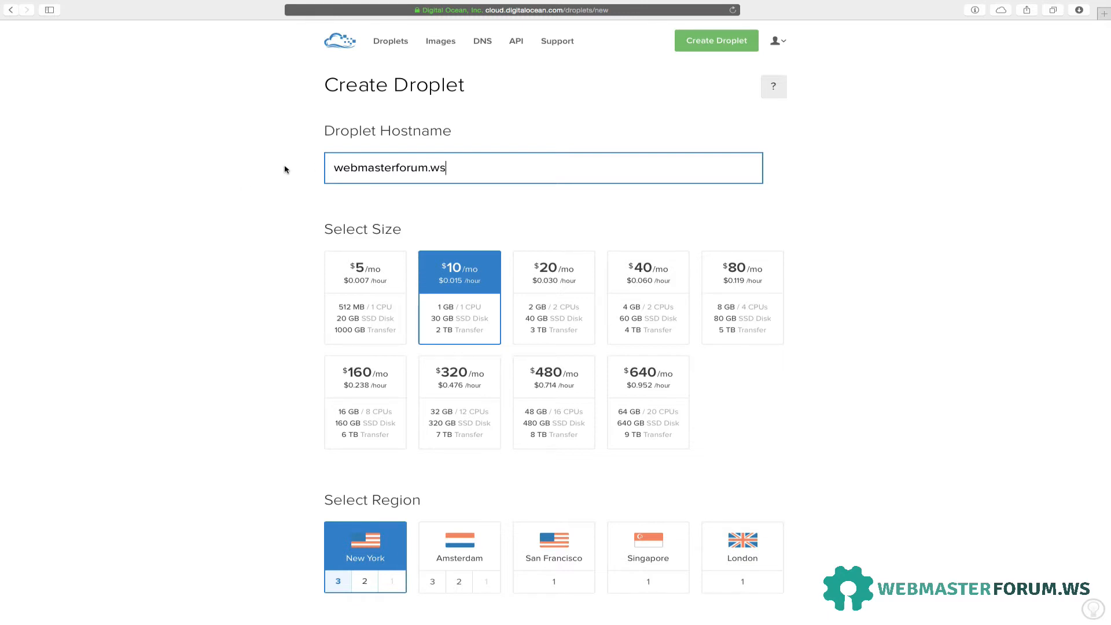
- Try each droplet size from $5/mo to $640/mo, and compare the largest plan with the $5/mo plan
left_click(344, 257)
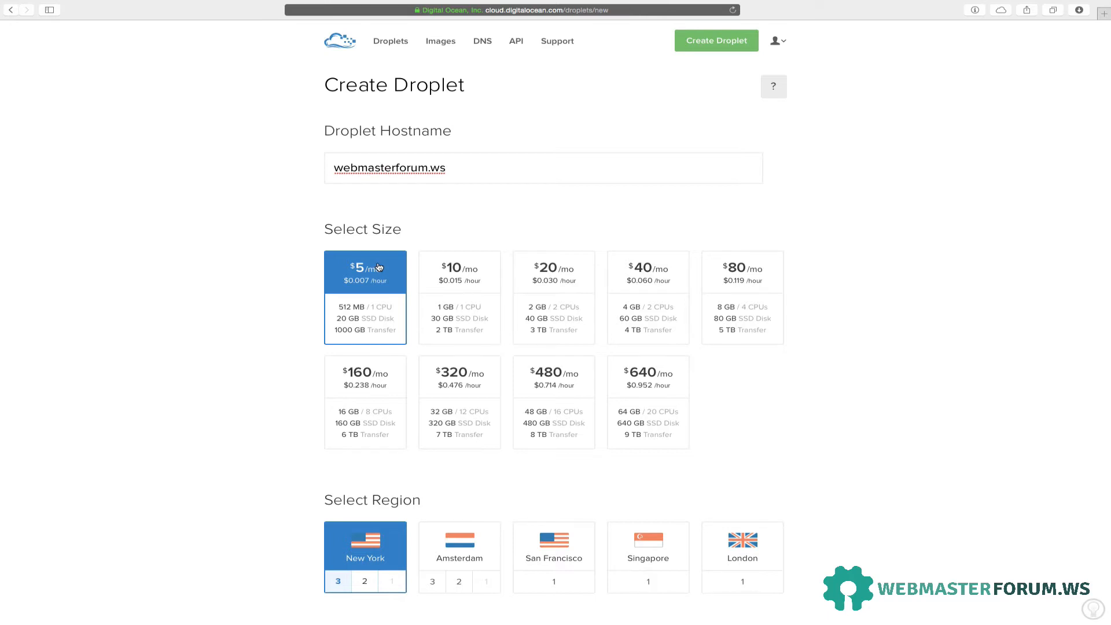
left_click(481, 276)
left_click(548, 273)
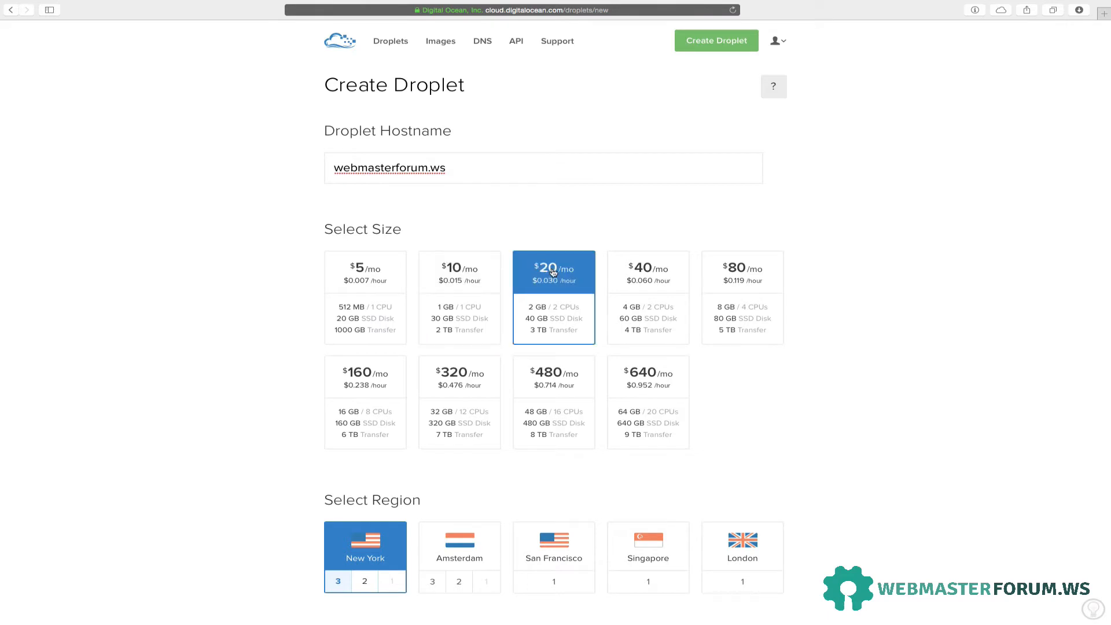
left_click(658, 276)
left_click(727, 272)
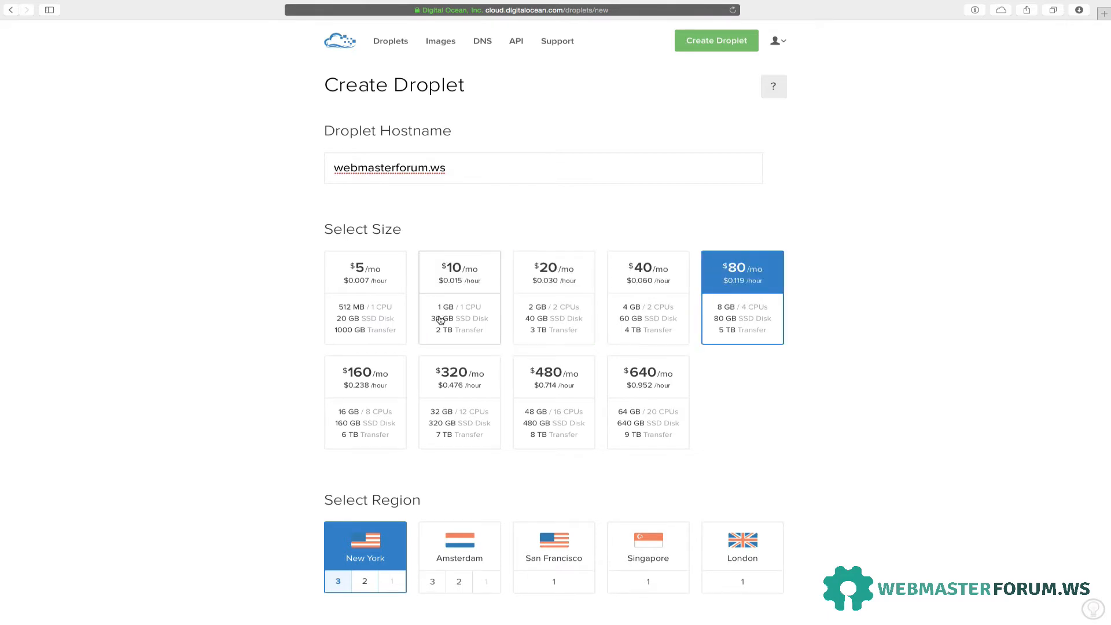
left_click(361, 378)
left_click(452, 377)
left_click(551, 382)
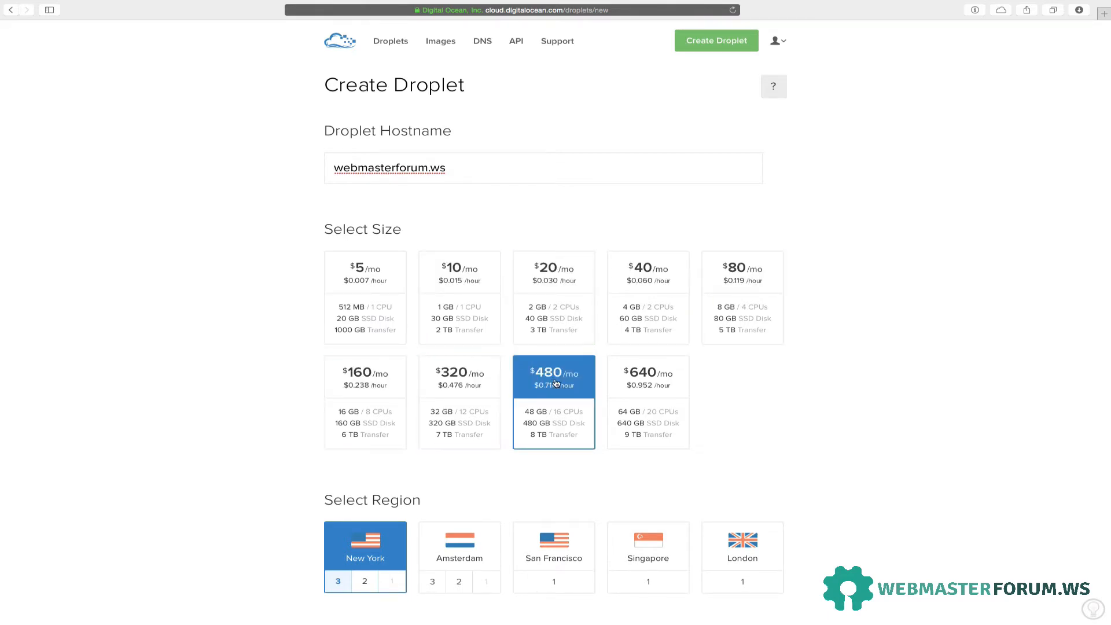
left_click(628, 381)
left_click(383, 285)
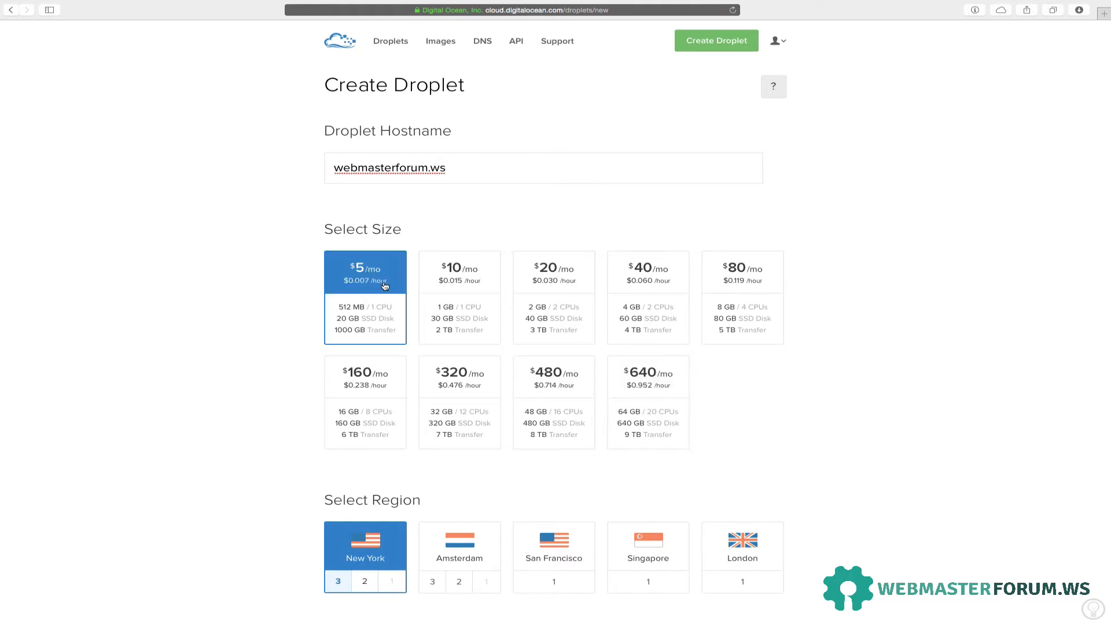
left_click(650, 385)
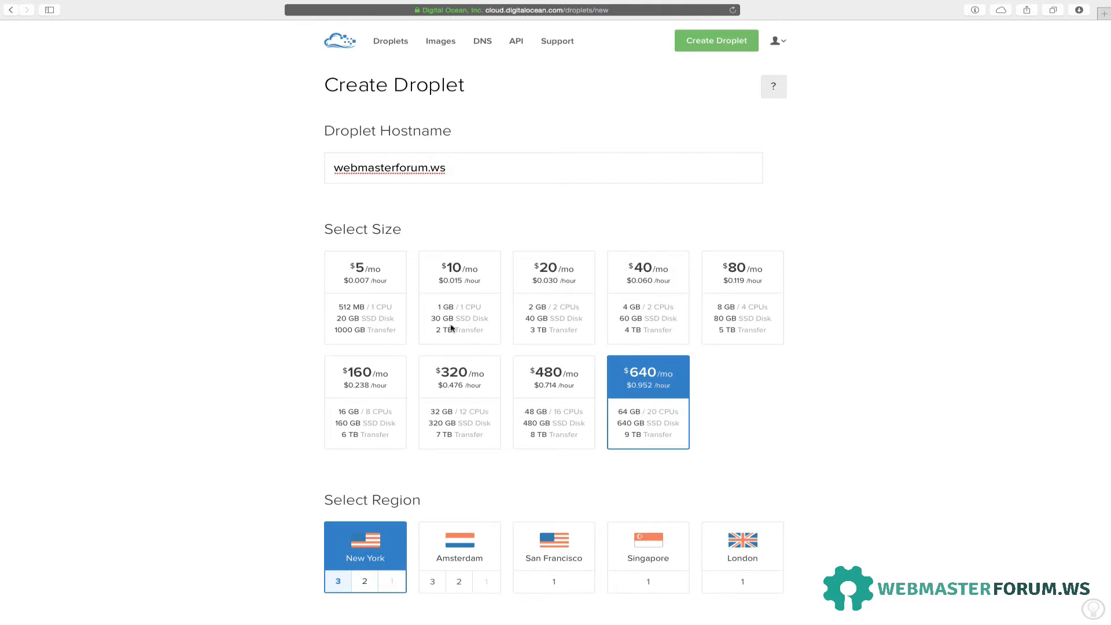
left_click(392, 270)
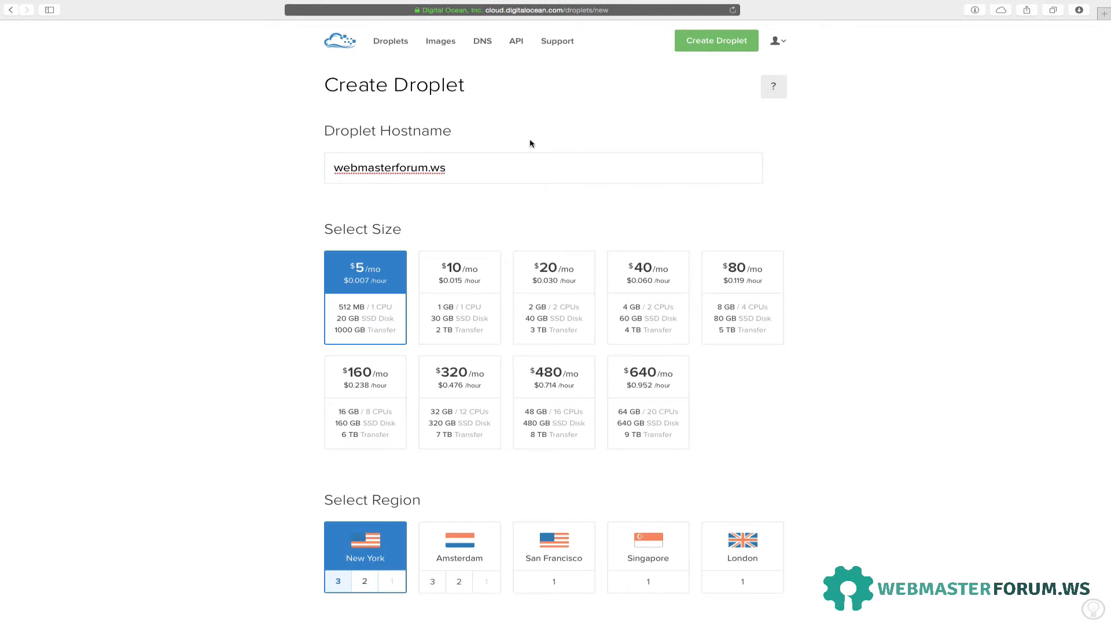
- Go through the larger droplet sizes from $10/mo up to $640/mo and return to the $5/mo plan
left_click(453, 269)
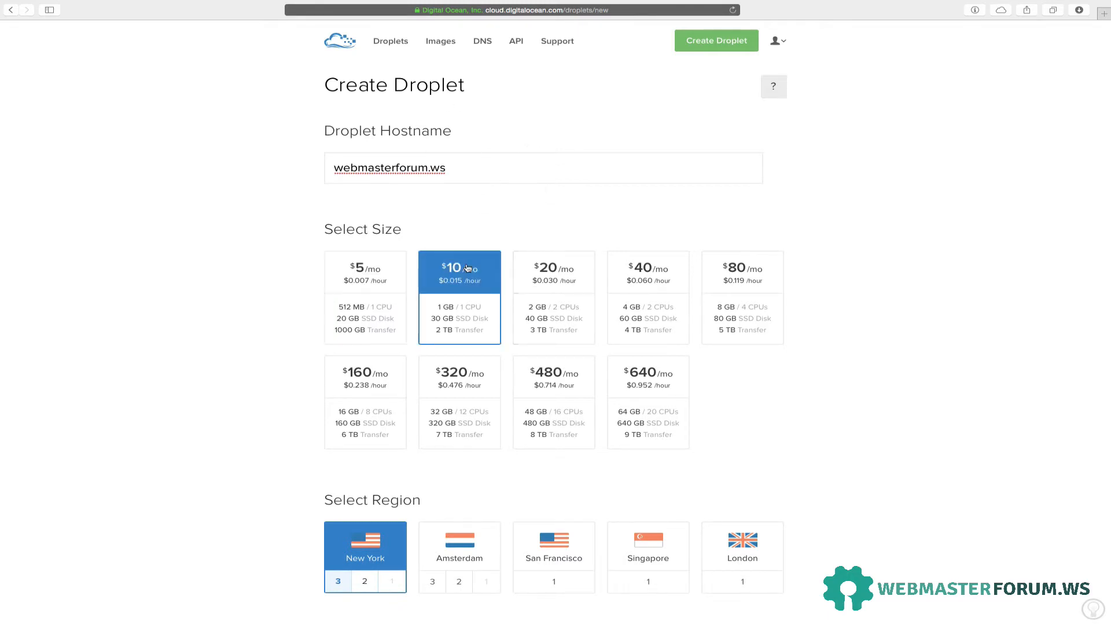
left_click(570, 271)
left_click(637, 271)
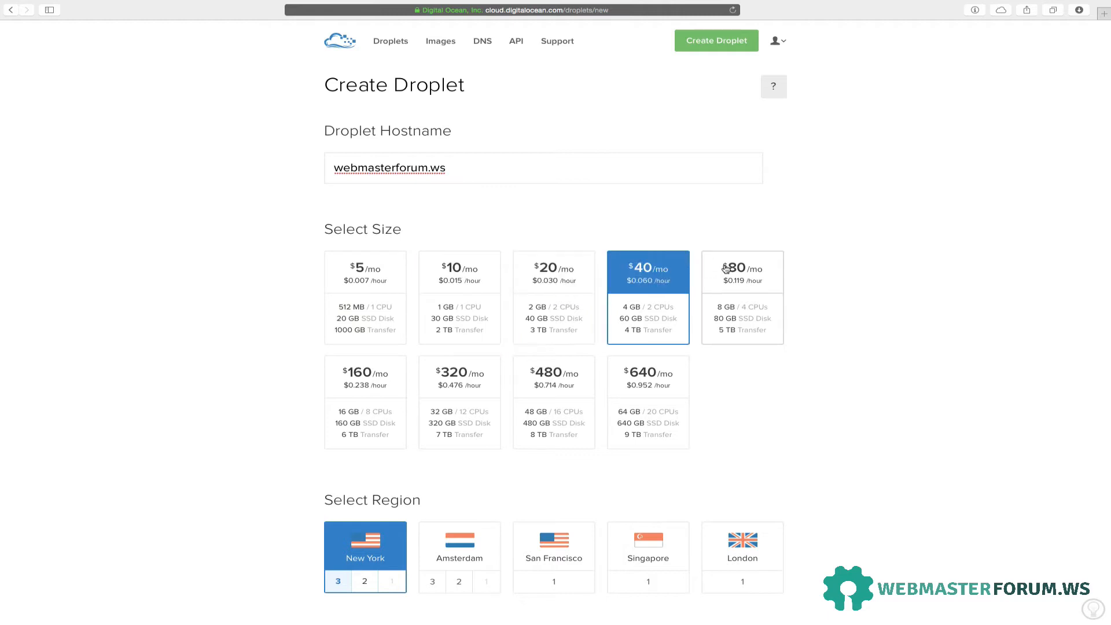
left_click(726, 267)
left_click(400, 371)
left_click(449, 371)
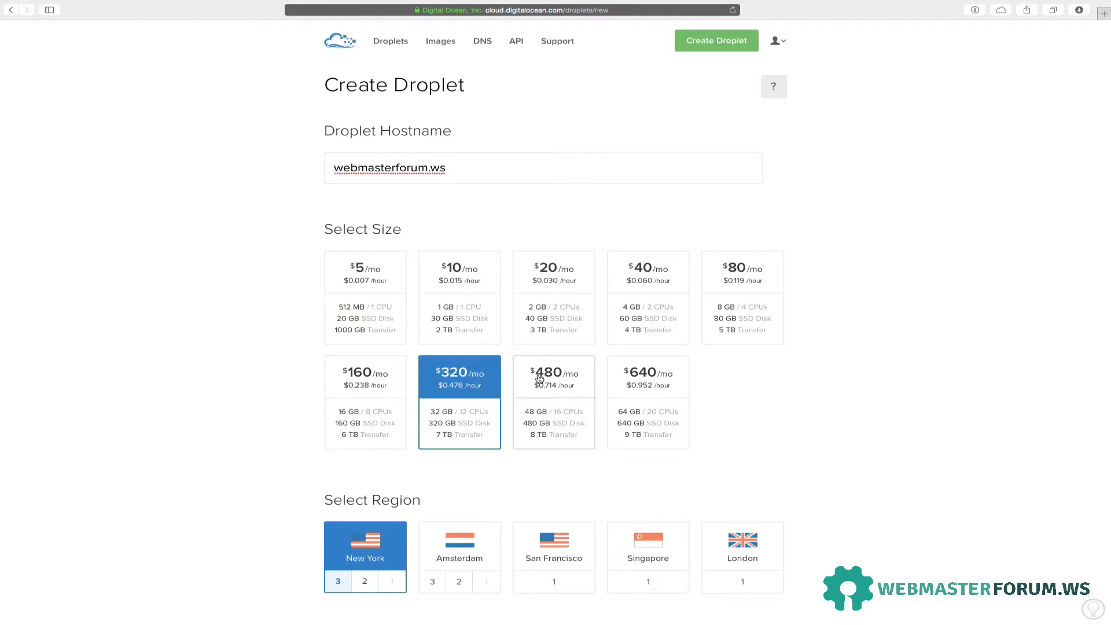
left_click(520, 371)
left_click(628, 373)
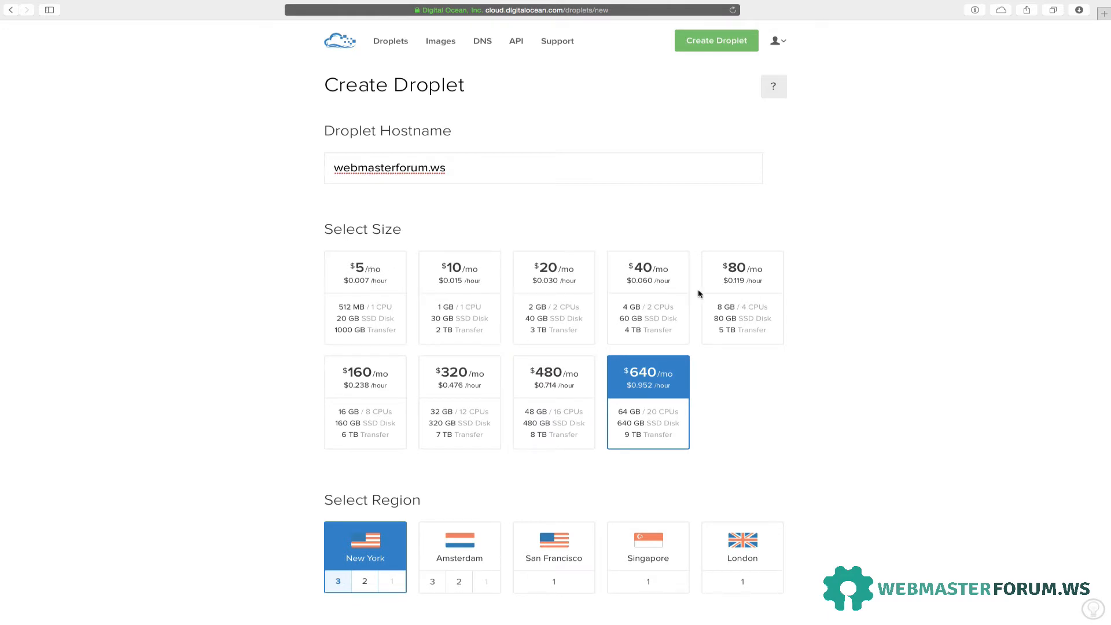
left_click(381, 280)
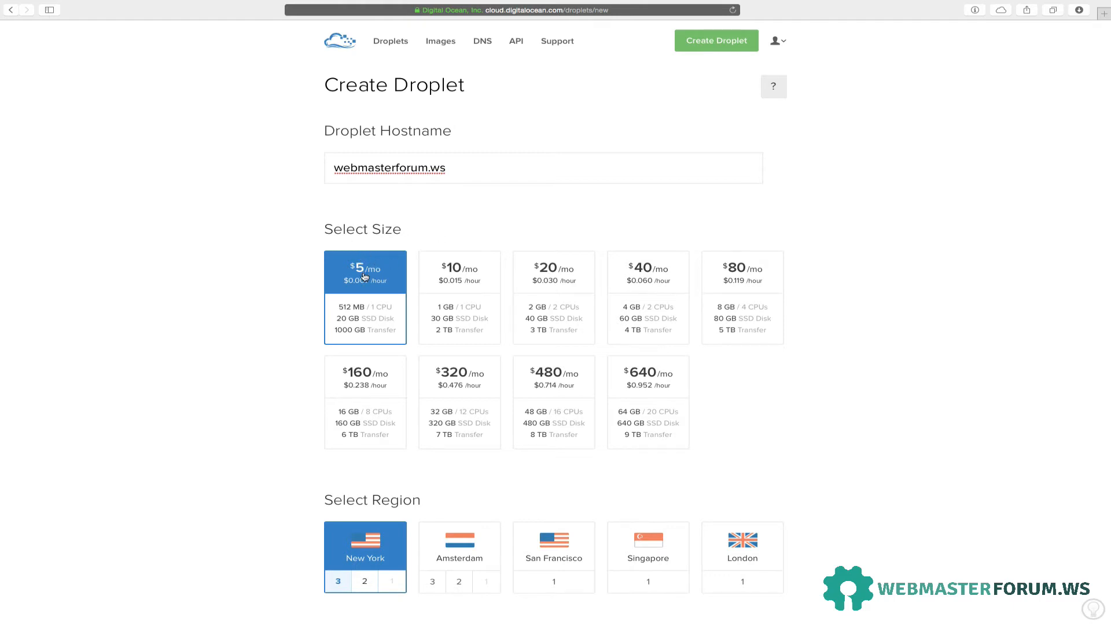
- Compare the $10/mo and $20/mo droplet sizes with the $5/mo plan
left_click(470, 273)
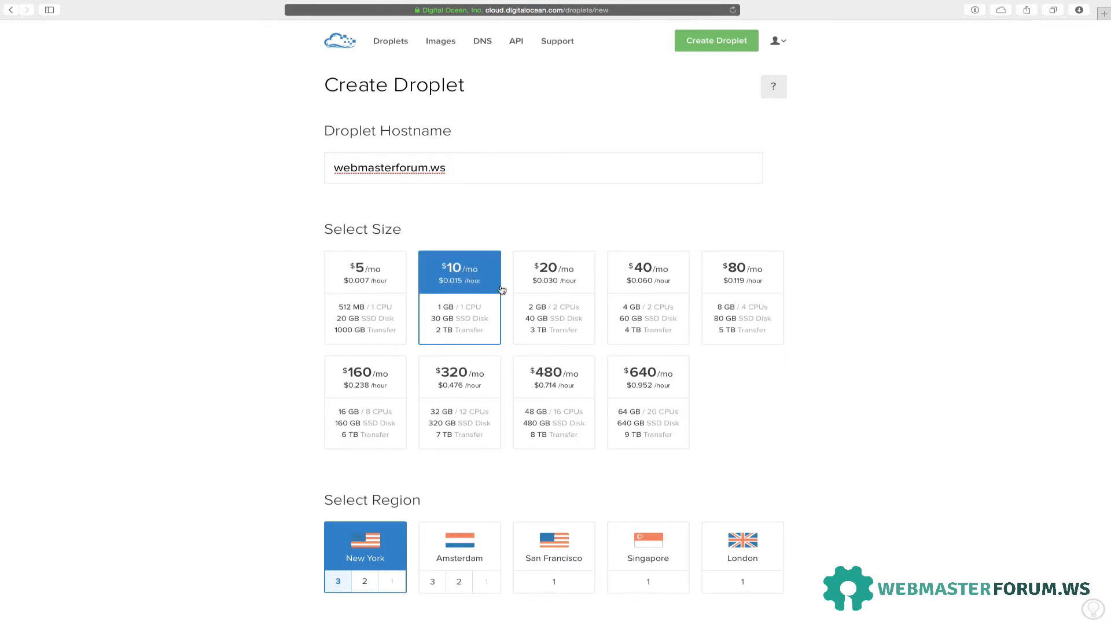
left_click(553, 283)
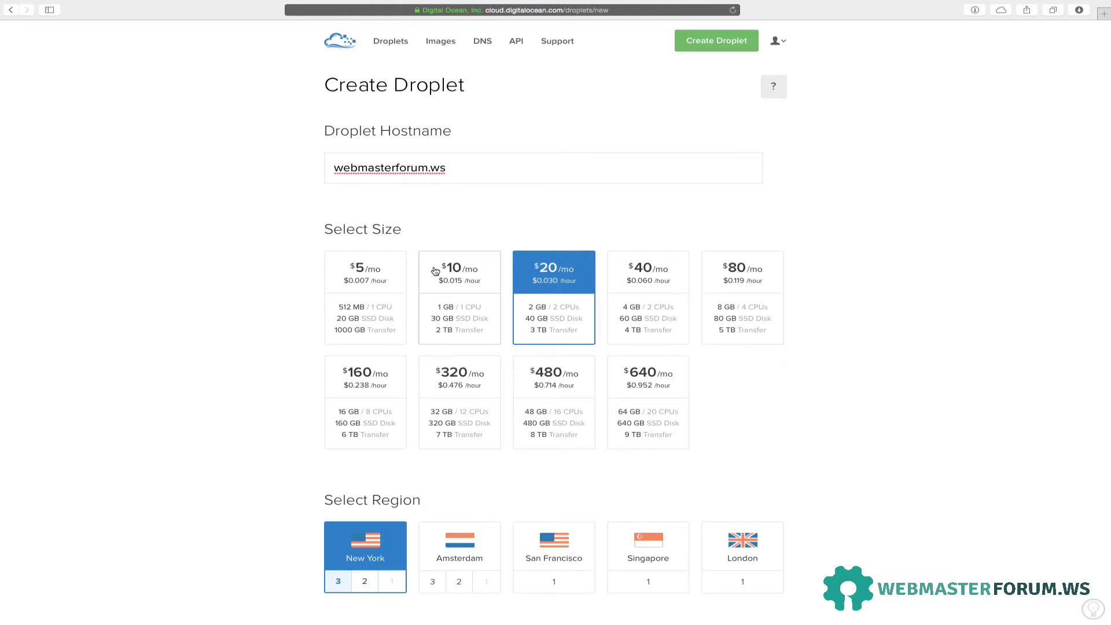
left_click(394, 269)
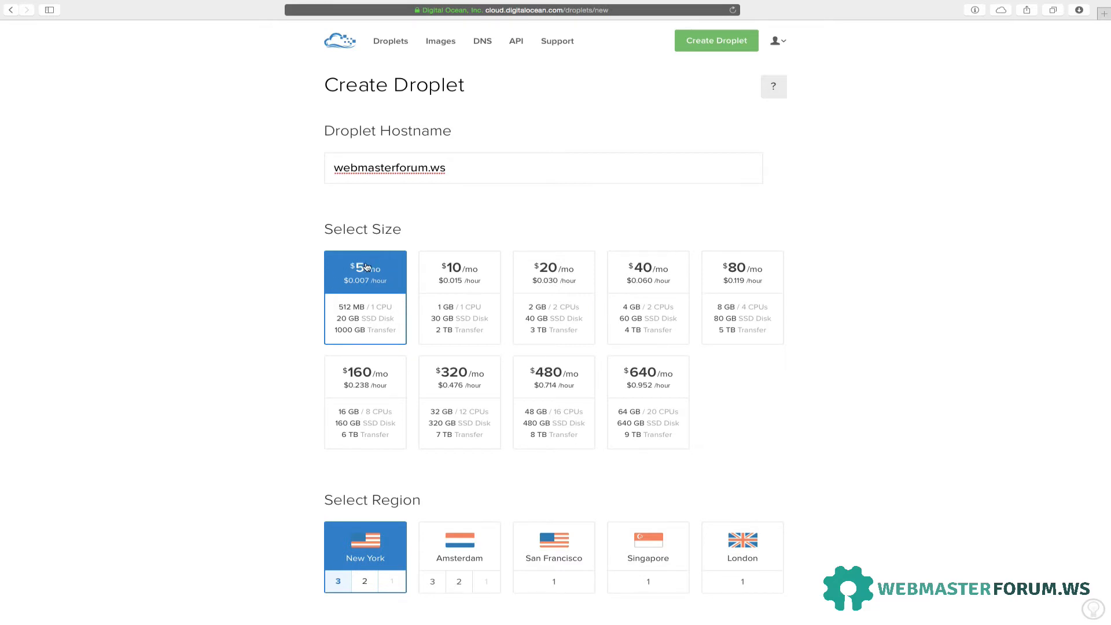
left_click(573, 270)
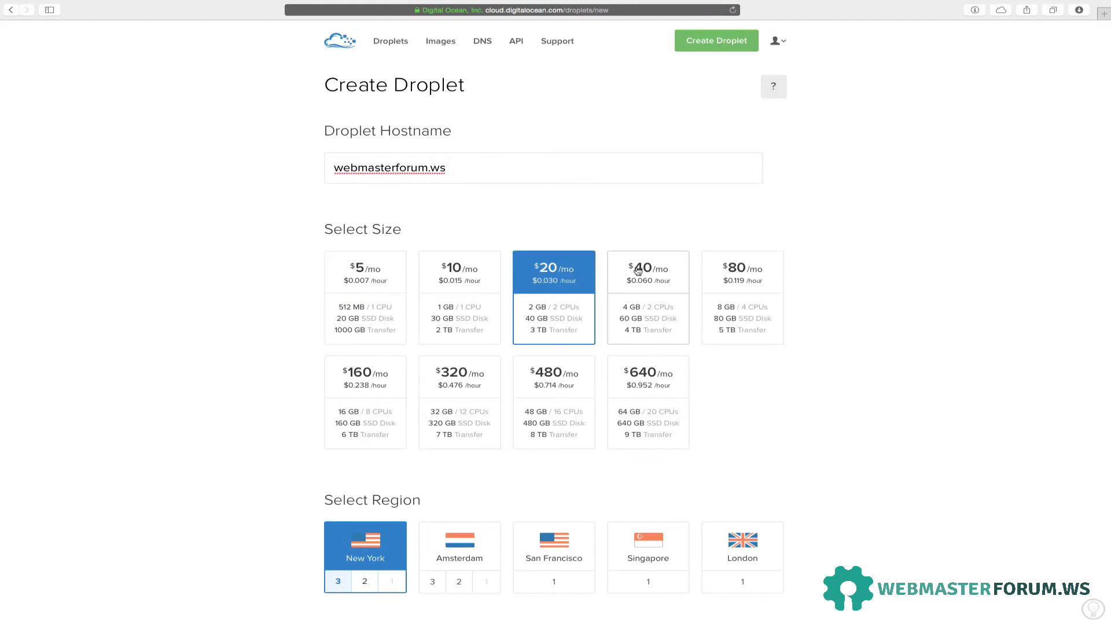
left_click(478, 268)
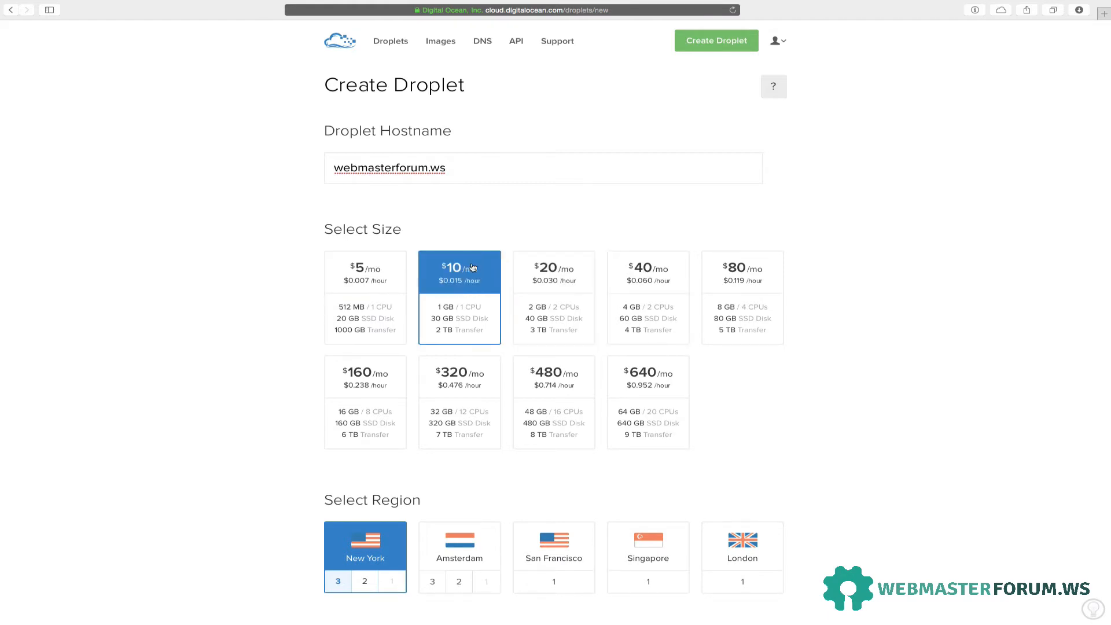
left_click(561, 266)
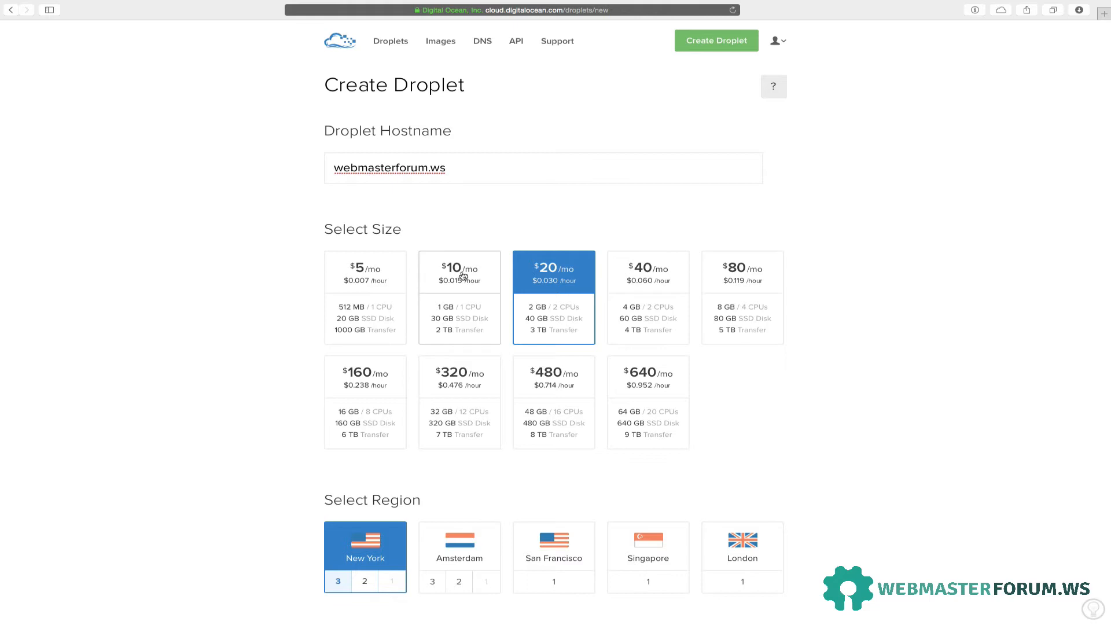
left_click(396, 273)
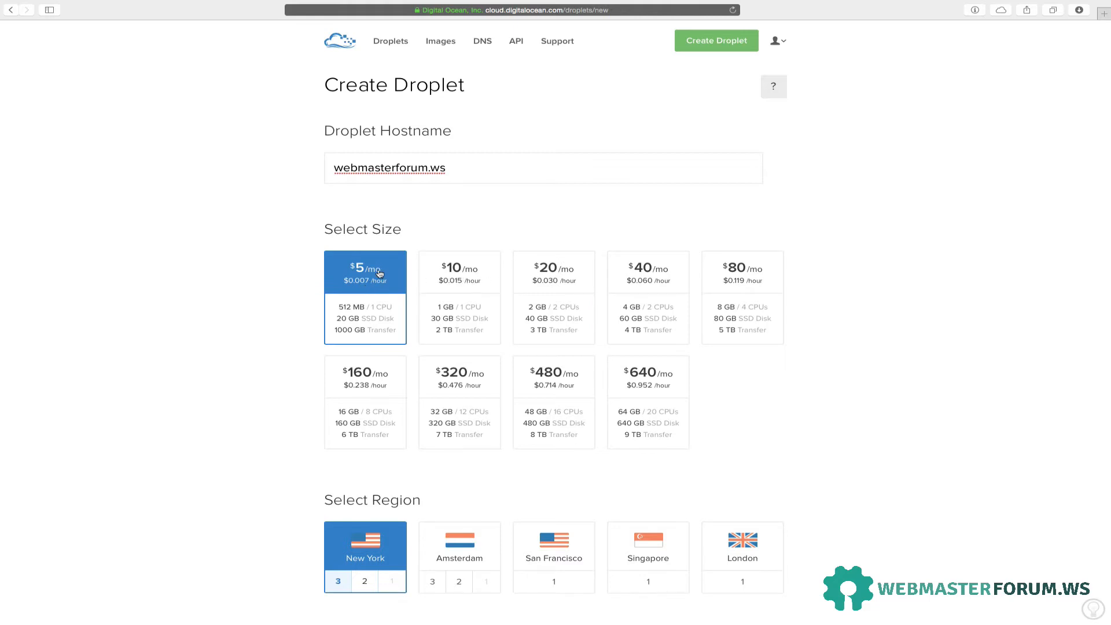
- Try the $10, $20 and $40 monthly sizes and select the $5/mo plan for the droplet
left_click(437, 265)
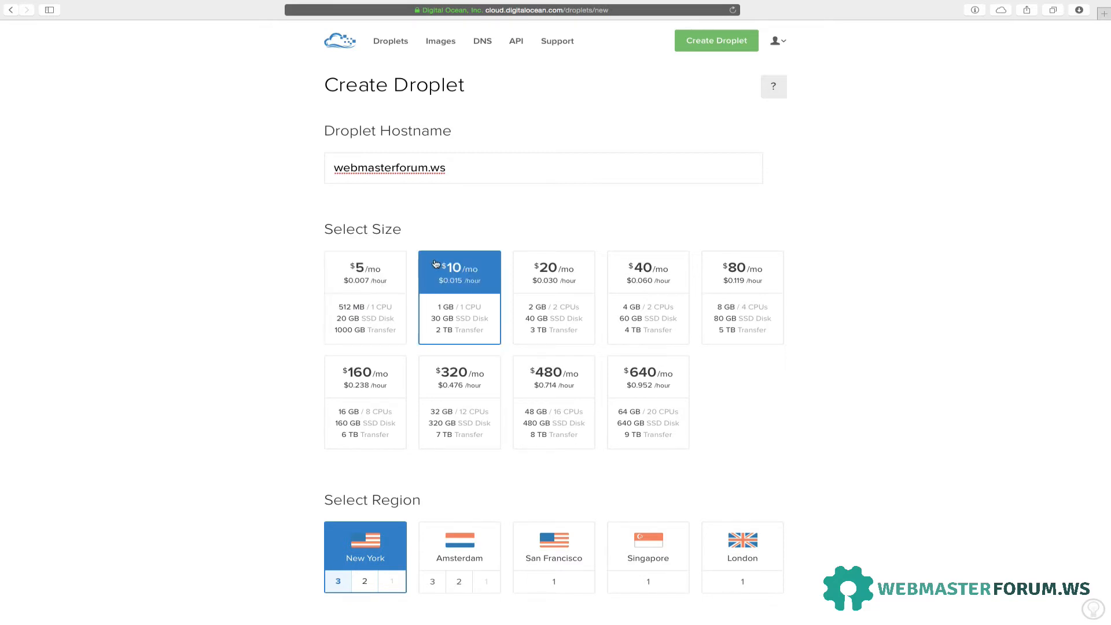
left_click(568, 263)
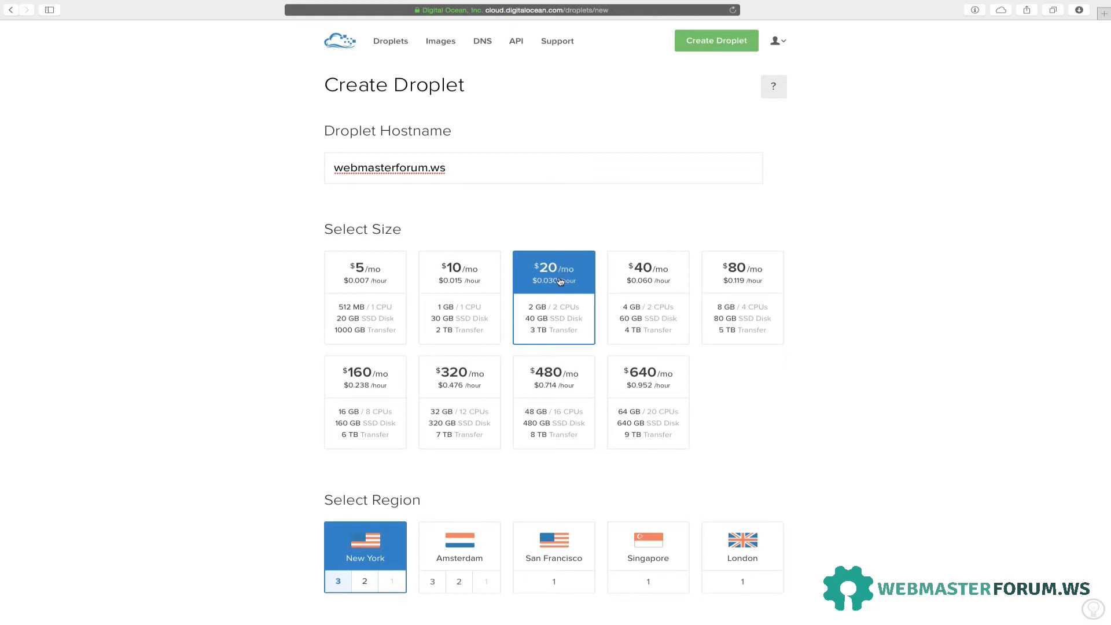
left_click(676, 276)
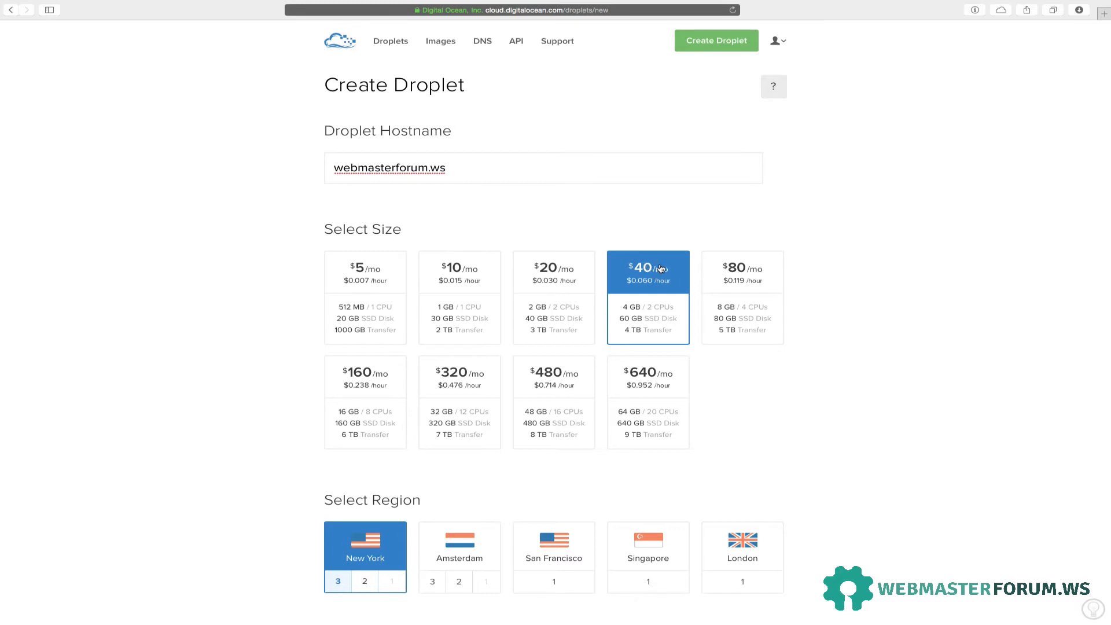
left_click(582, 264)
left_click(481, 261)
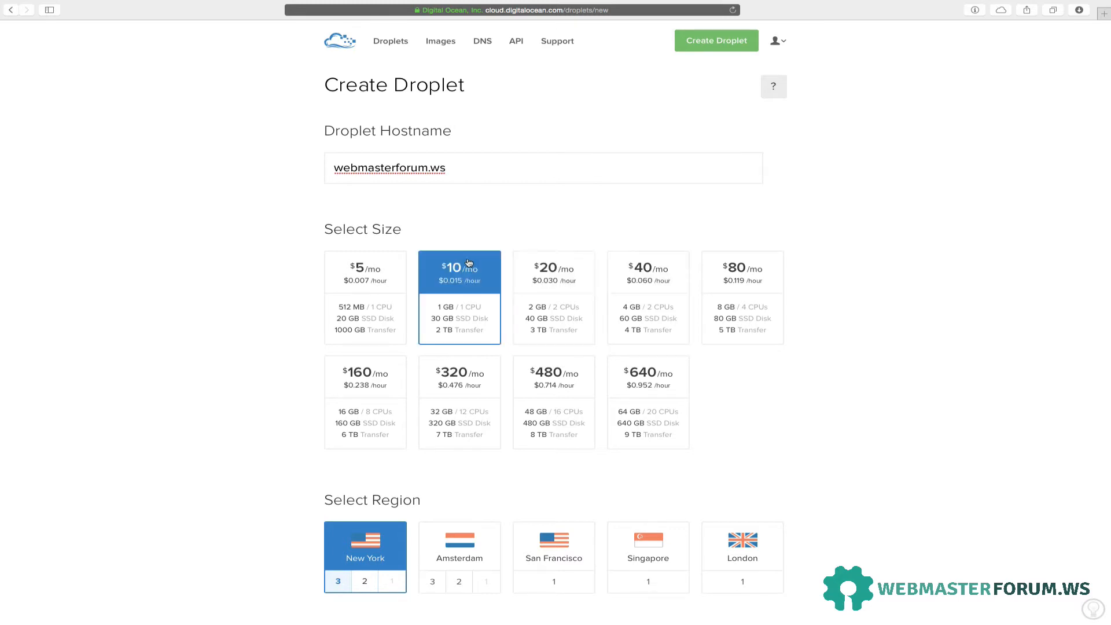
left_click(391, 263)
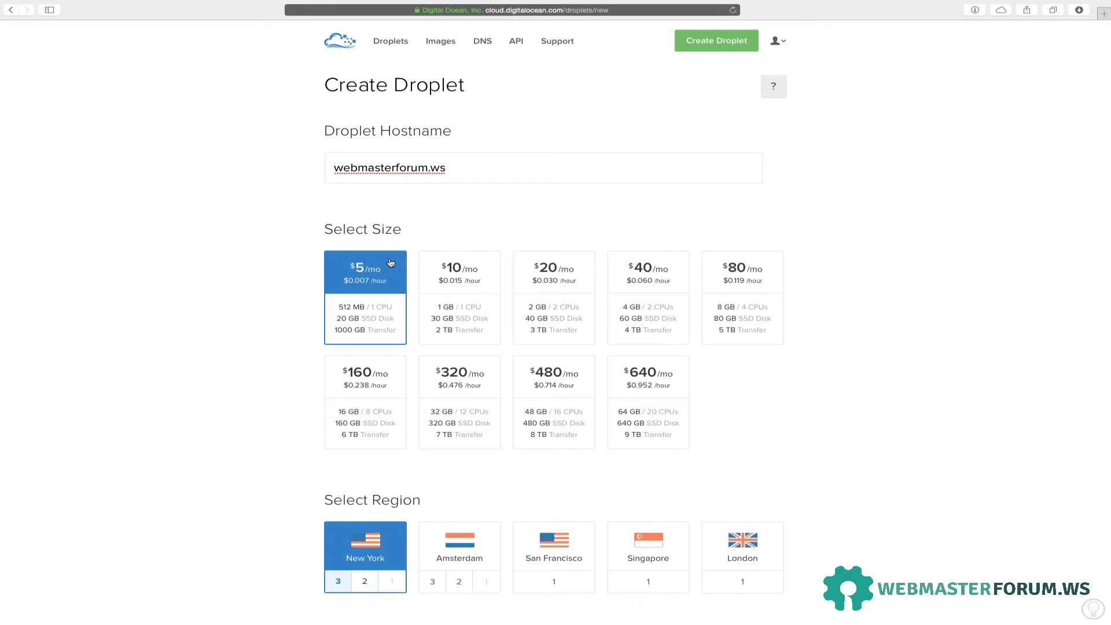
- Set the droplet's region to London
scroll(400, 271, "down", 5)
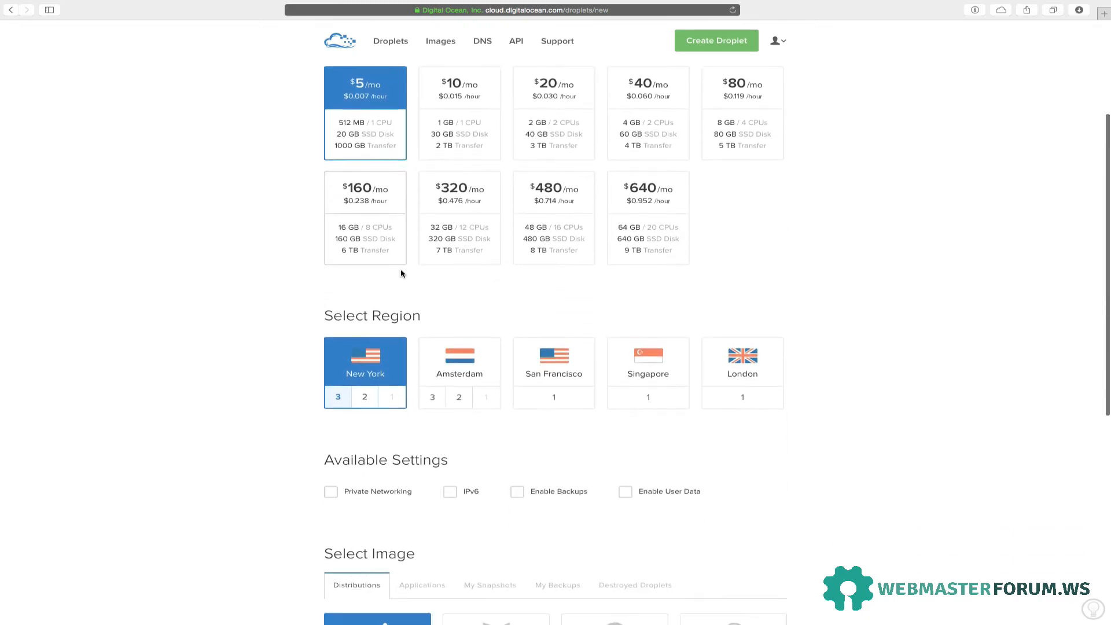
scroll(403, 274, "down", 1)
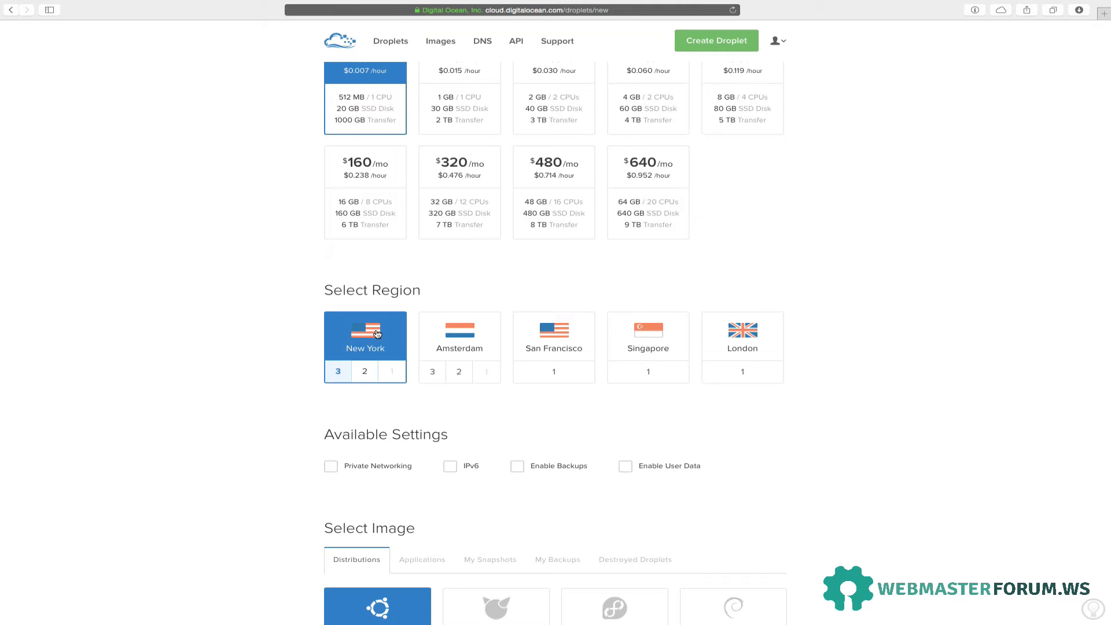
left_click(733, 331)
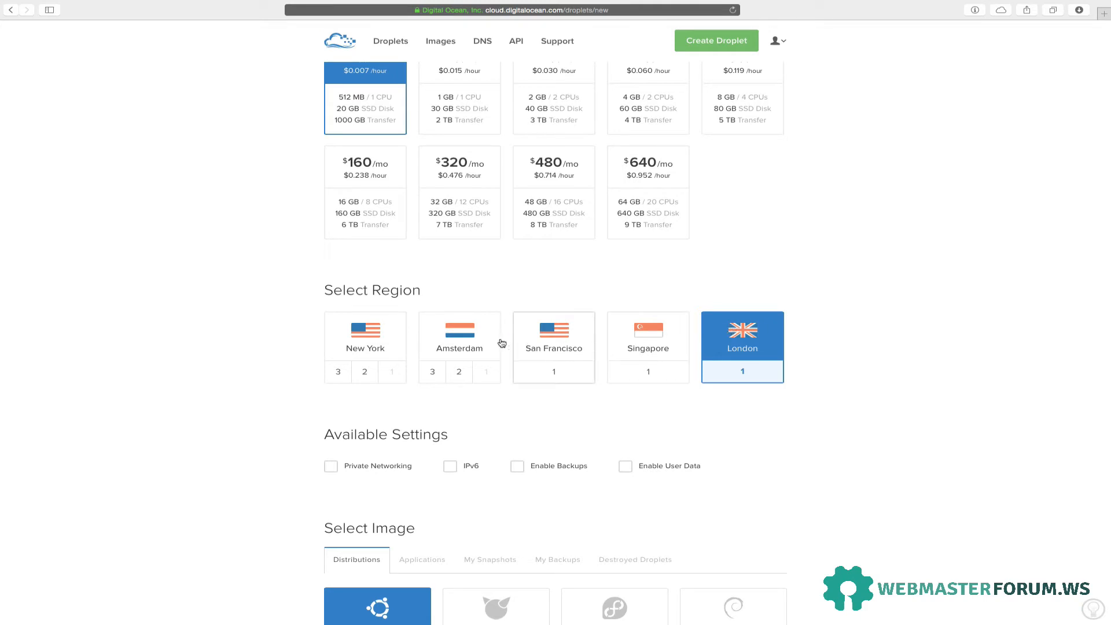
- Try the Amsterdam and New York regions for the droplet and return to London
left_click(469, 341)
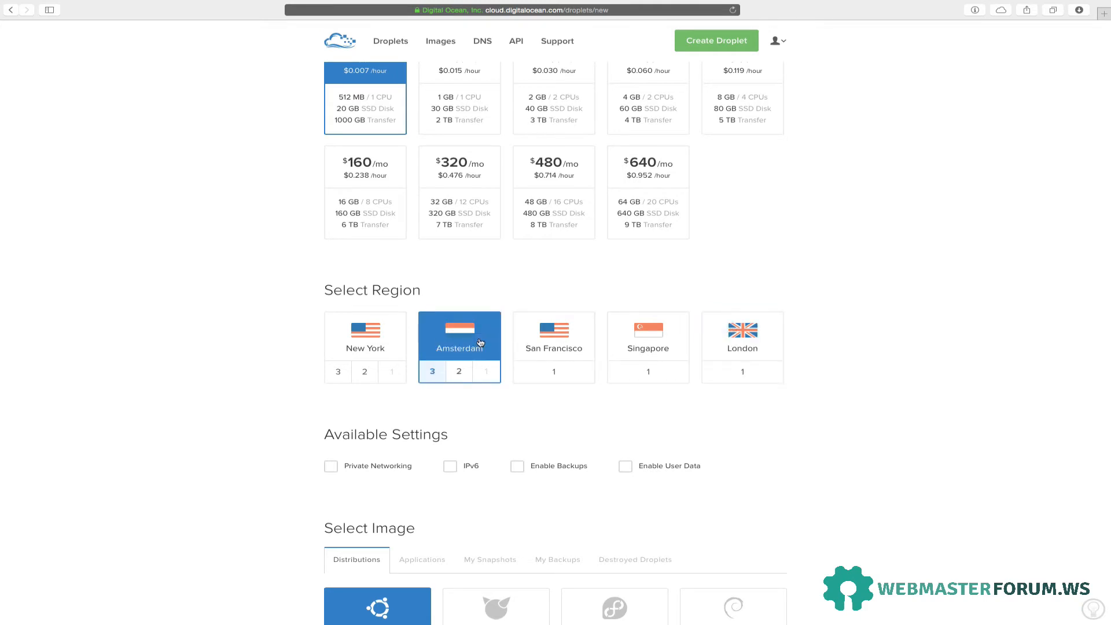
left_click(733, 333)
left_click(469, 331)
left_click(734, 334)
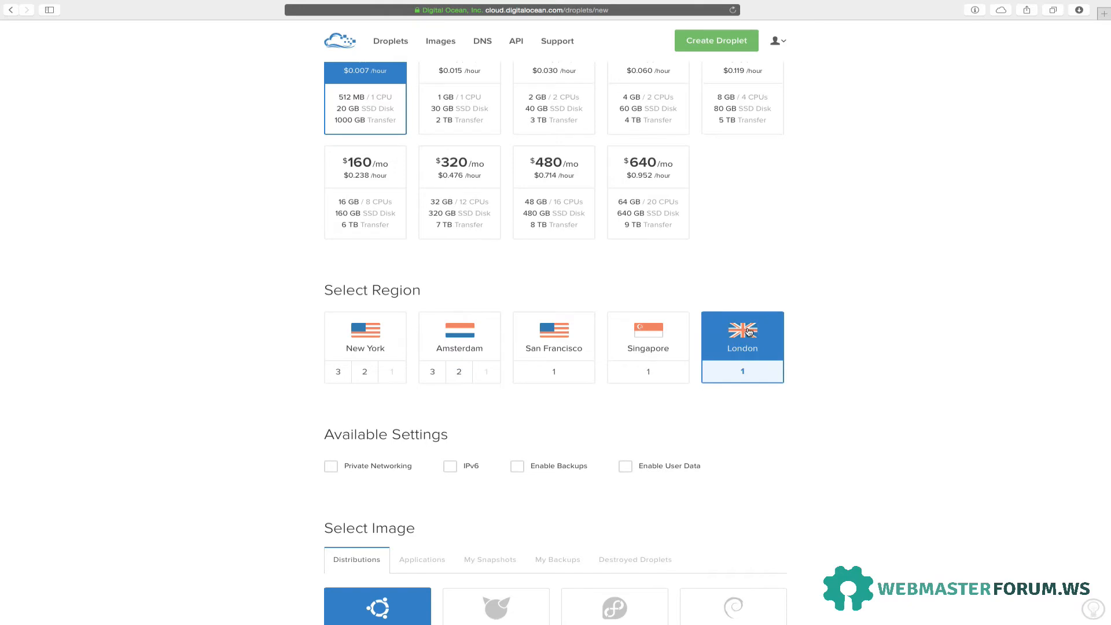
left_click(456, 334)
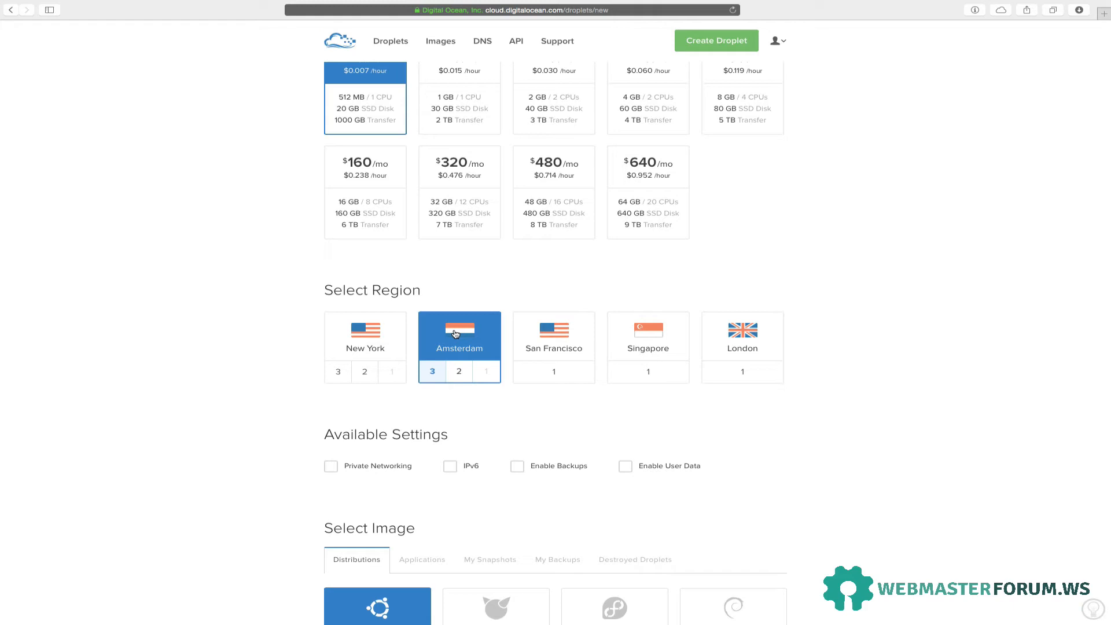
left_click(343, 329)
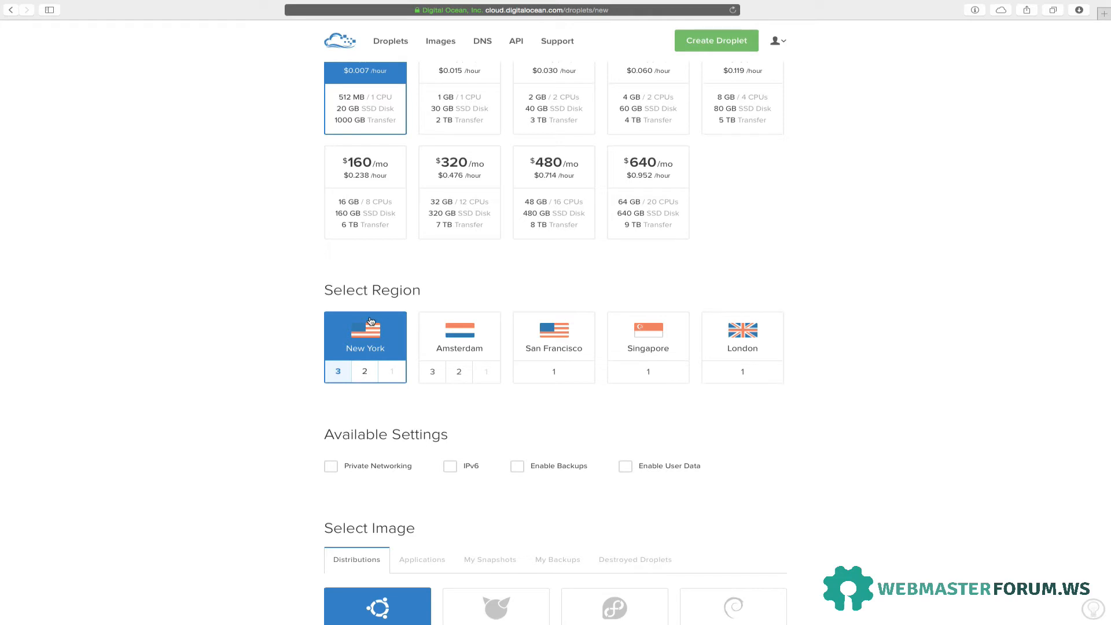
left_click(766, 332)
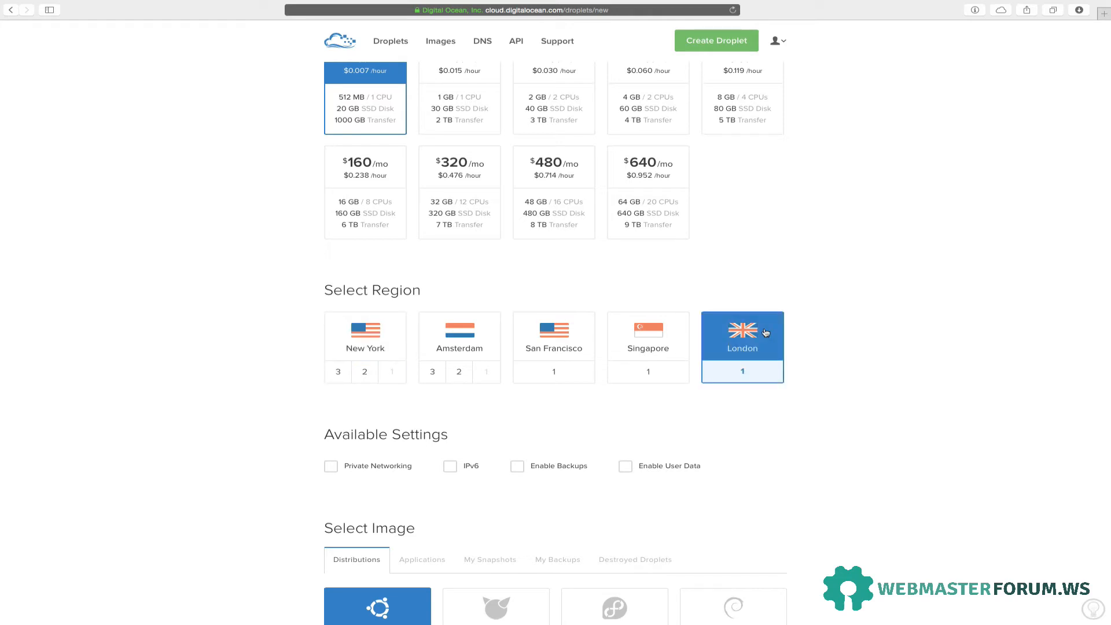
scroll(766, 333, "down", 2)
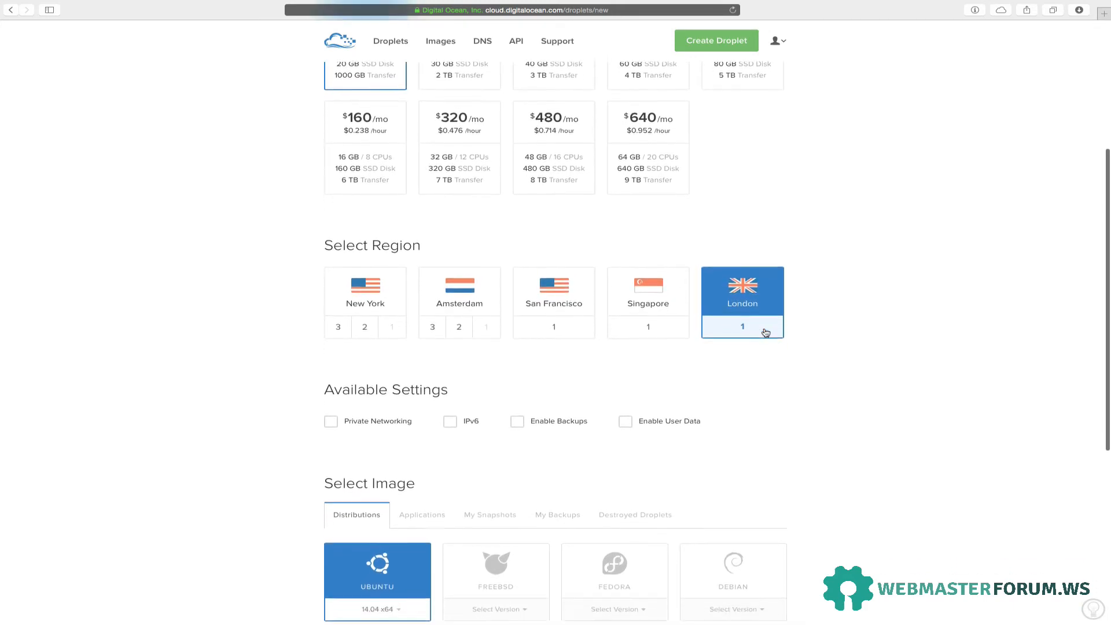
scroll(766, 332, "down", 3)
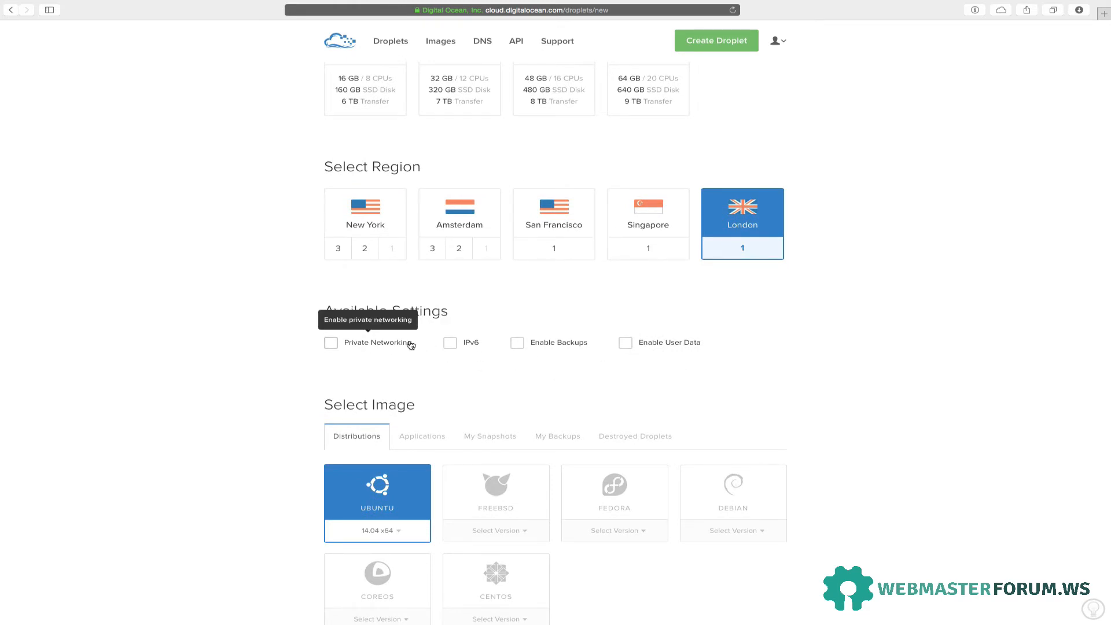
scroll(504, 299, "up", 3)
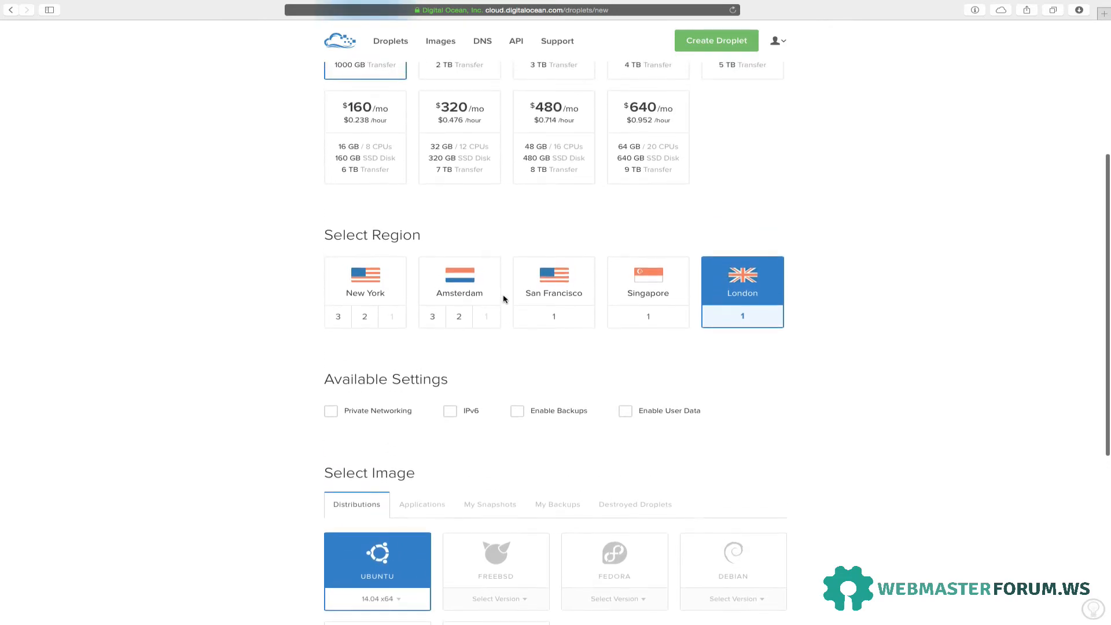
scroll(504, 299, "up", 1)
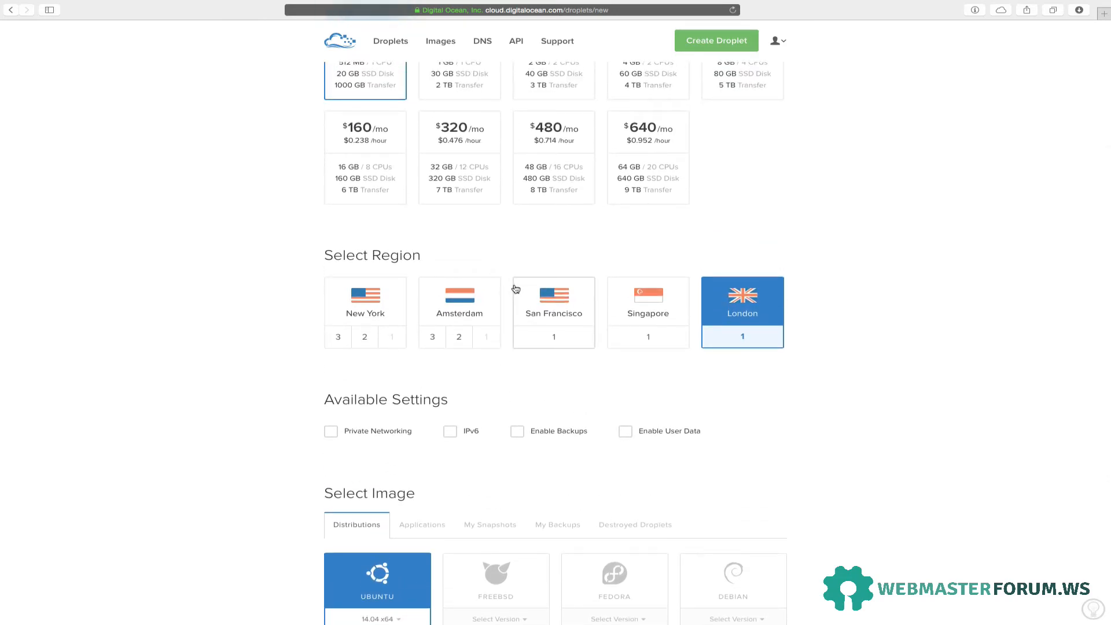
scroll(517, 288, "up", 3)
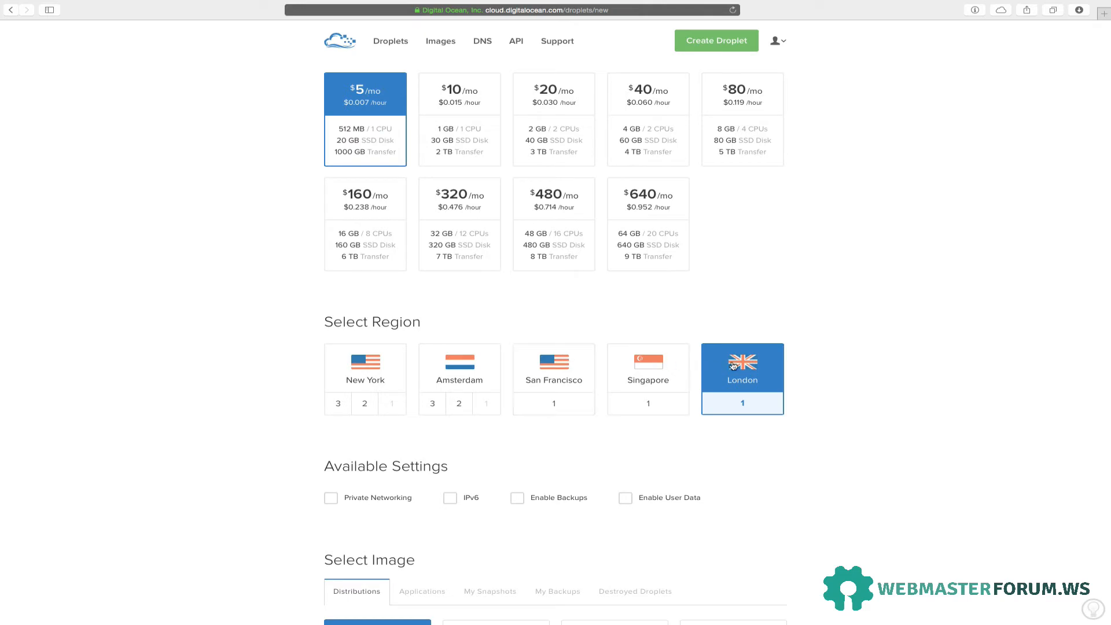
- Try the New York region with the $80/mo, $5/mo and $10/mo droplet sizes
left_click(397, 362)
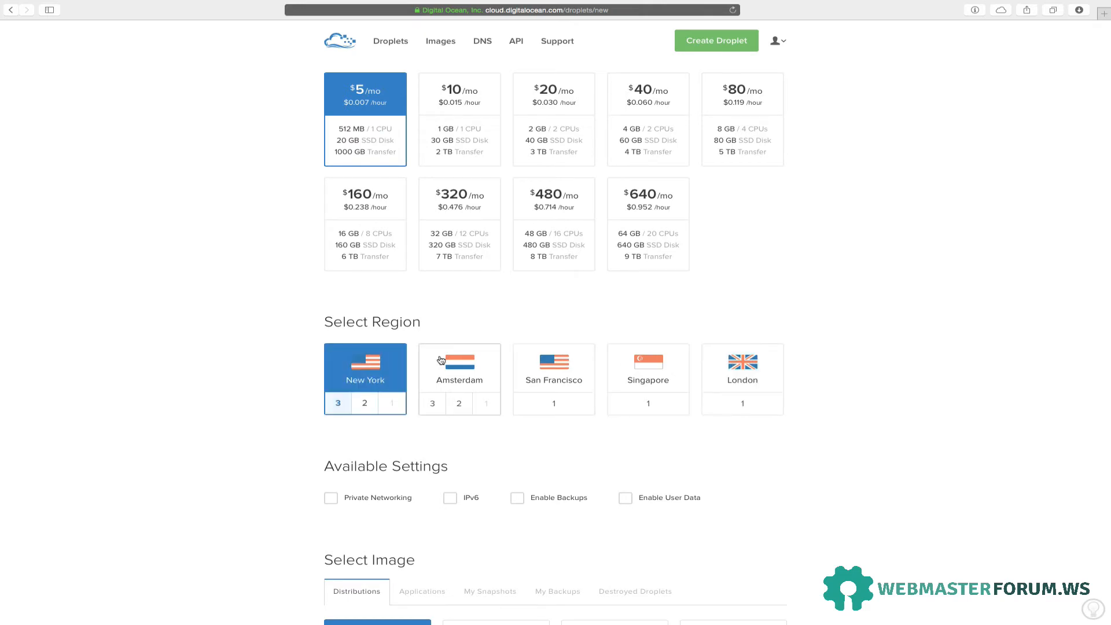
left_click(728, 115)
scroll(727, 116, "up", 2)
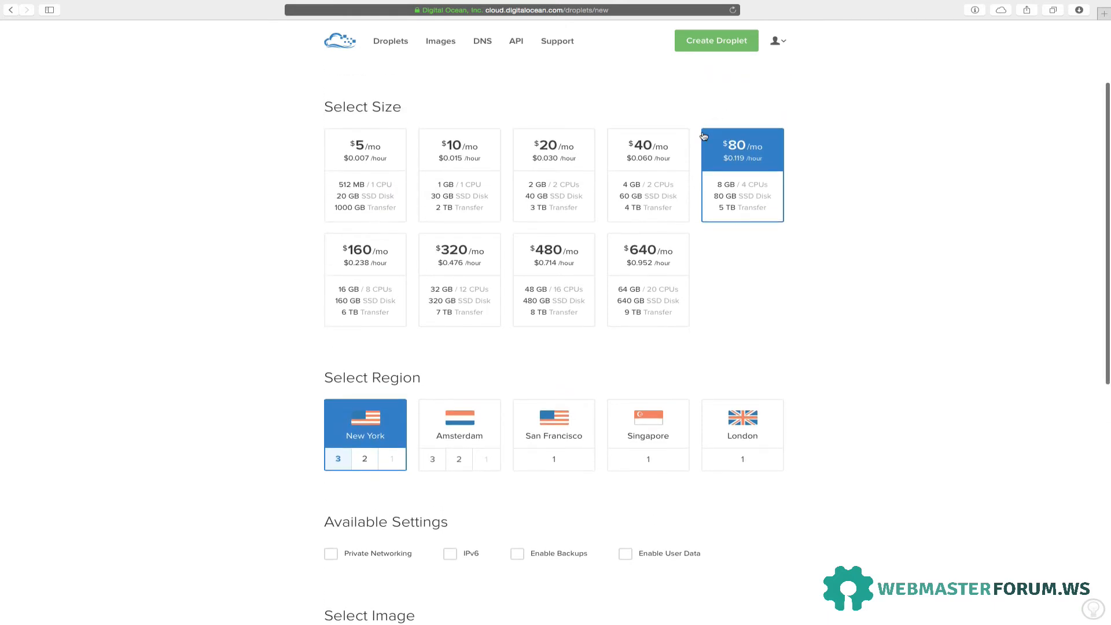
left_click(358, 145)
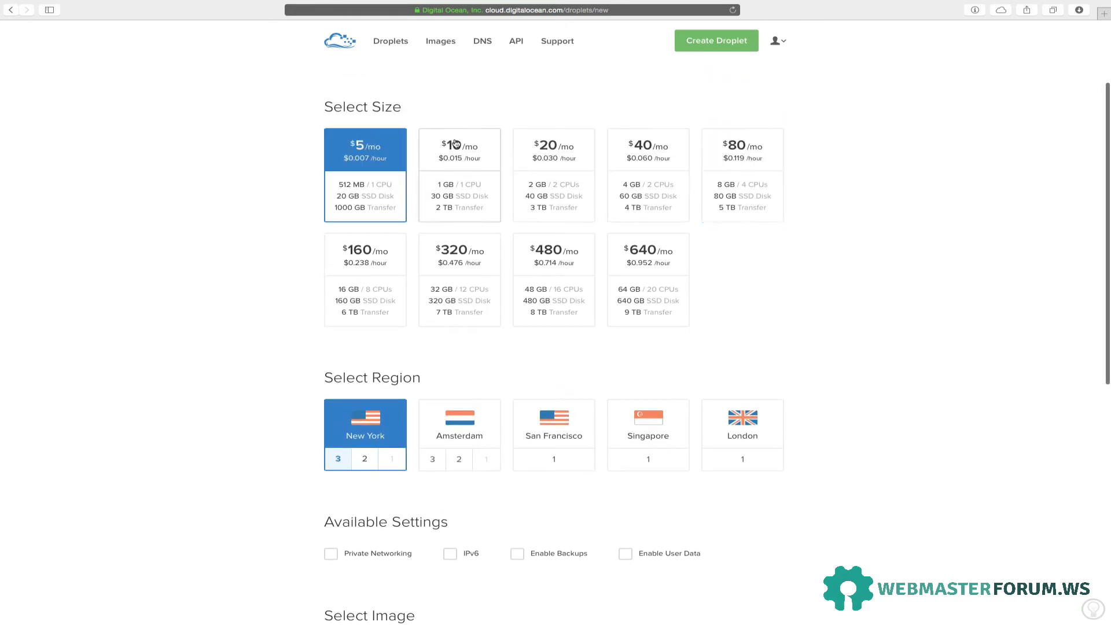
left_click(455, 143)
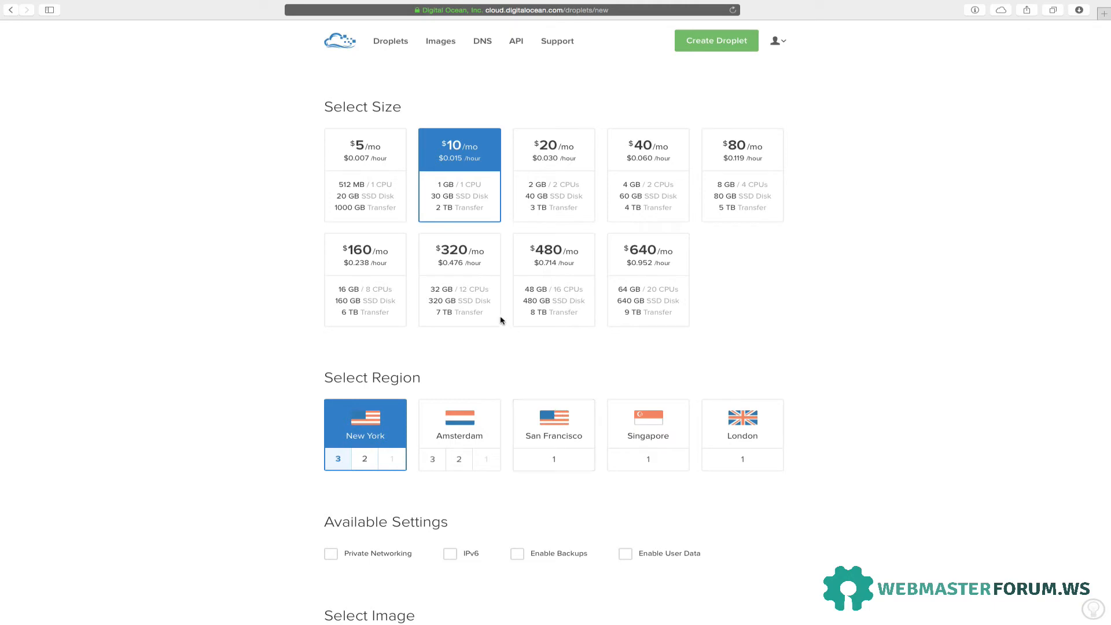
scroll(500, 318, "up", 3)
left_click(493, 167)
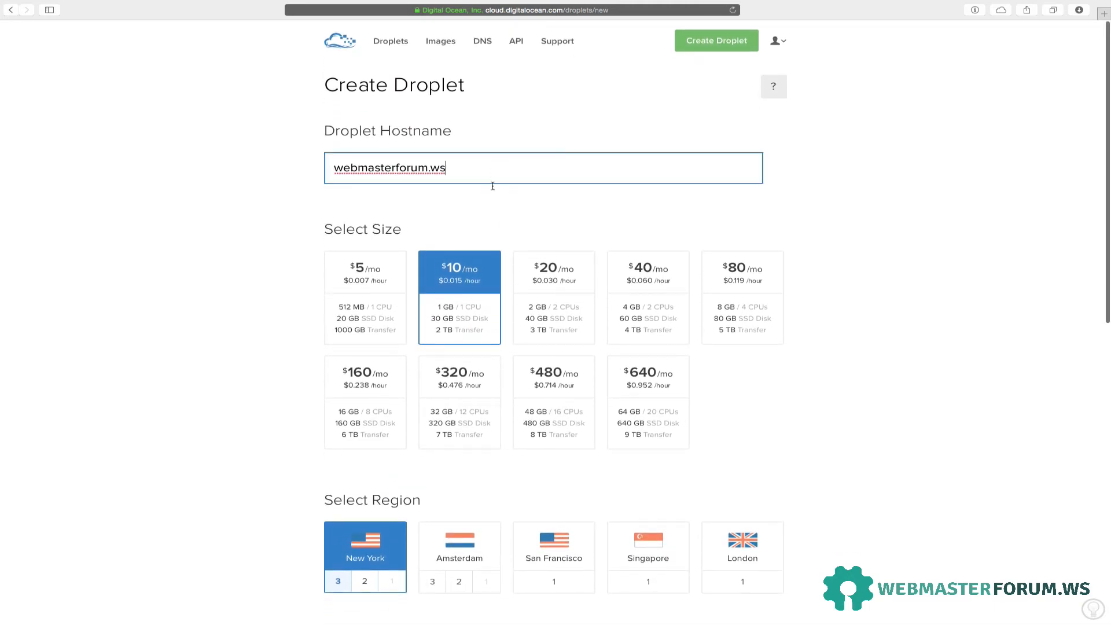
- Set the droplet's size to $5/mo and its region to London
left_click(371, 273)
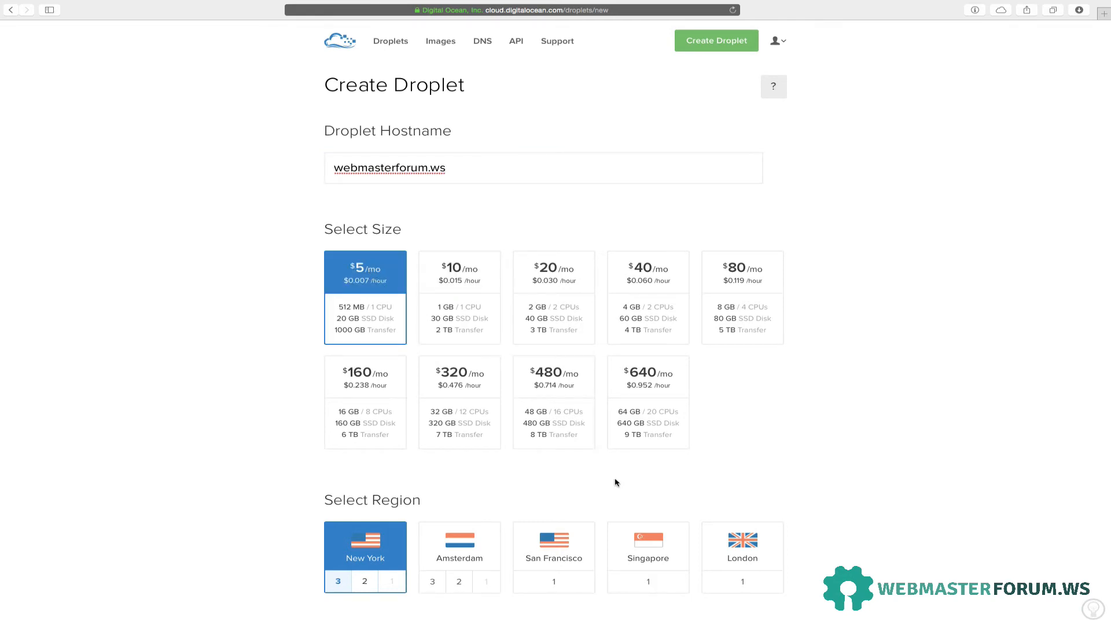
scroll(615, 482, "down", 2)
scroll(615, 483, "down", 1)
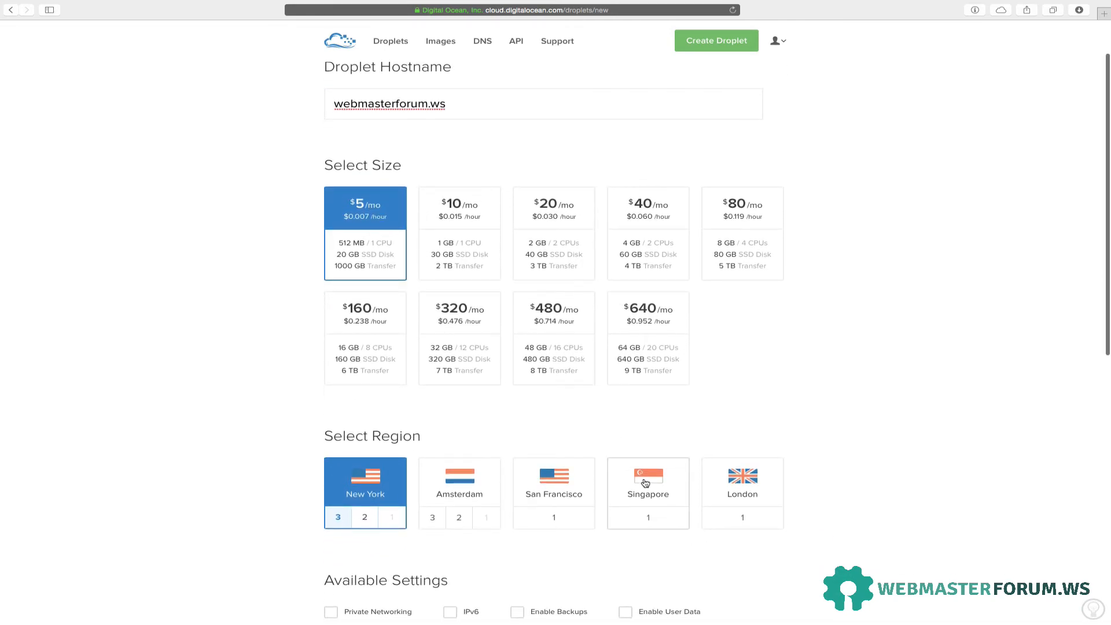
left_click(732, 479)
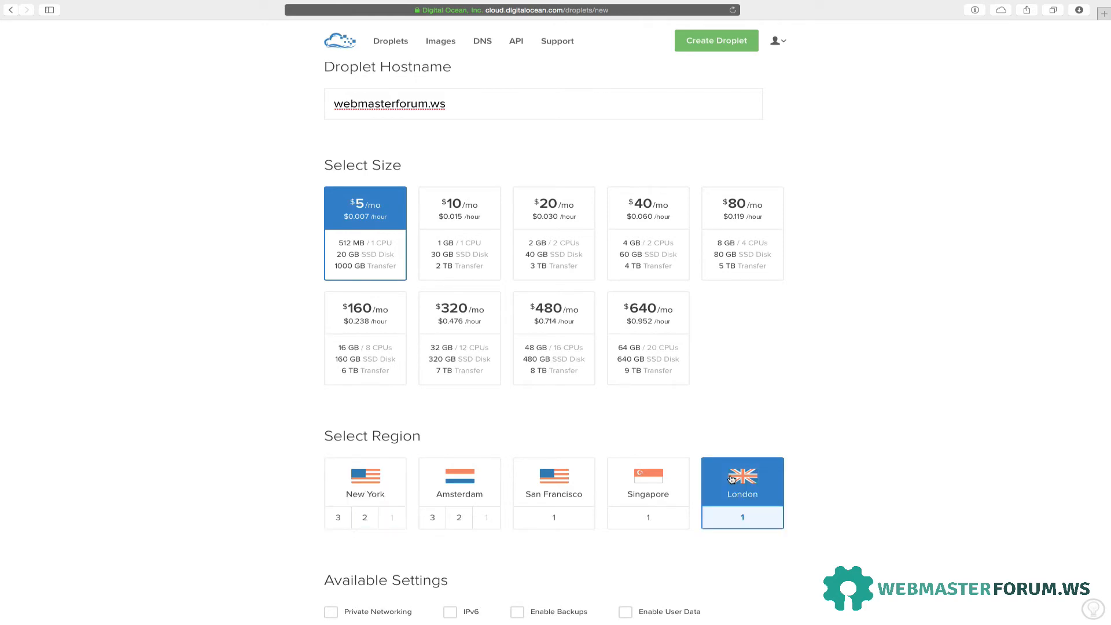
- Try enabling backups for the droplet twice, switching the option off again each time
scroll(732, 480, "down", 4)
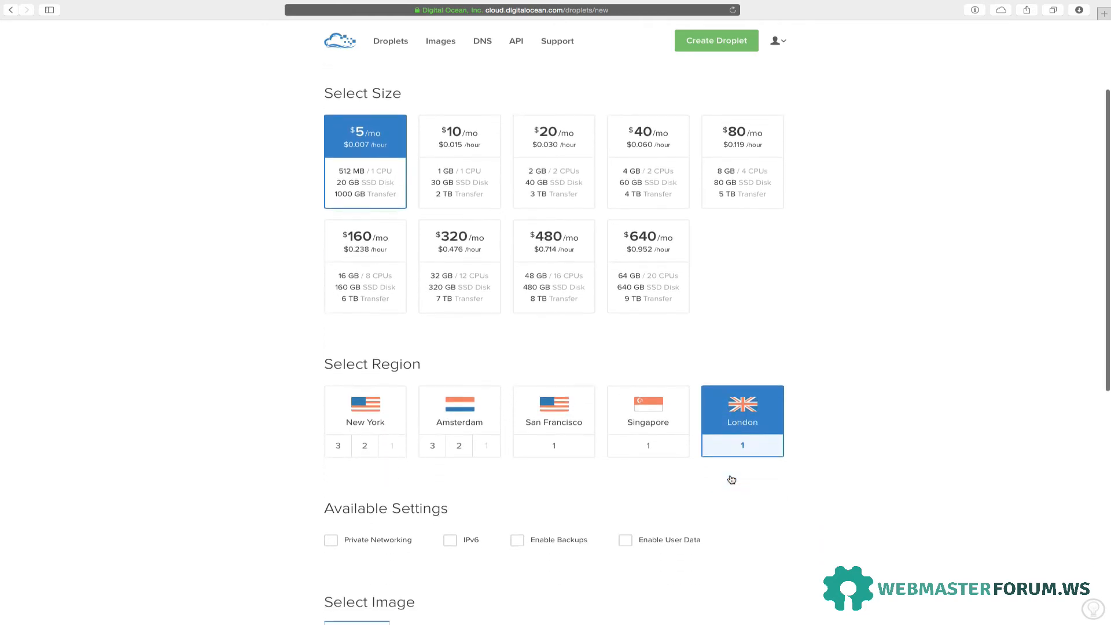
scroll(732, 479, "down", 1)
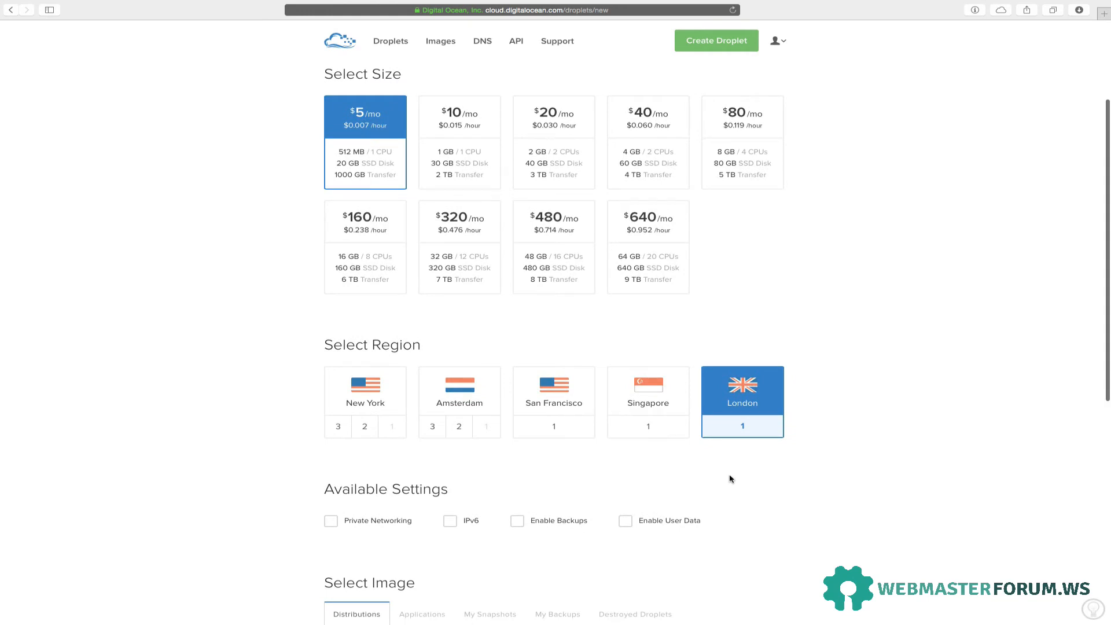
scroll(730, 479, "down", 2)
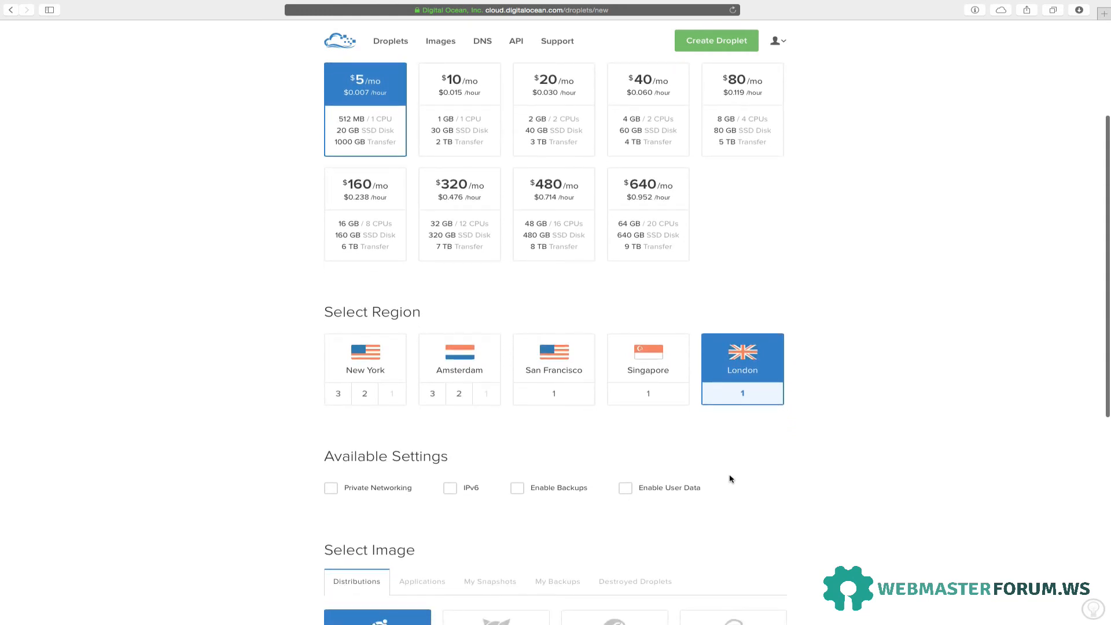
scroll(684, 407, "up", 4)
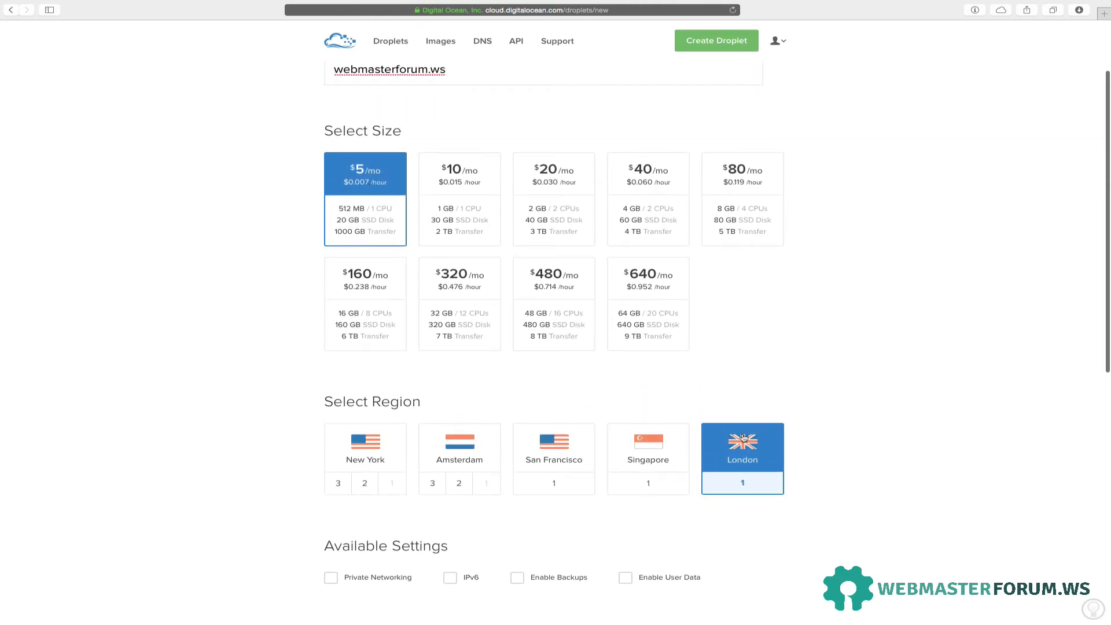
scroll(781, 498, "down", 8)
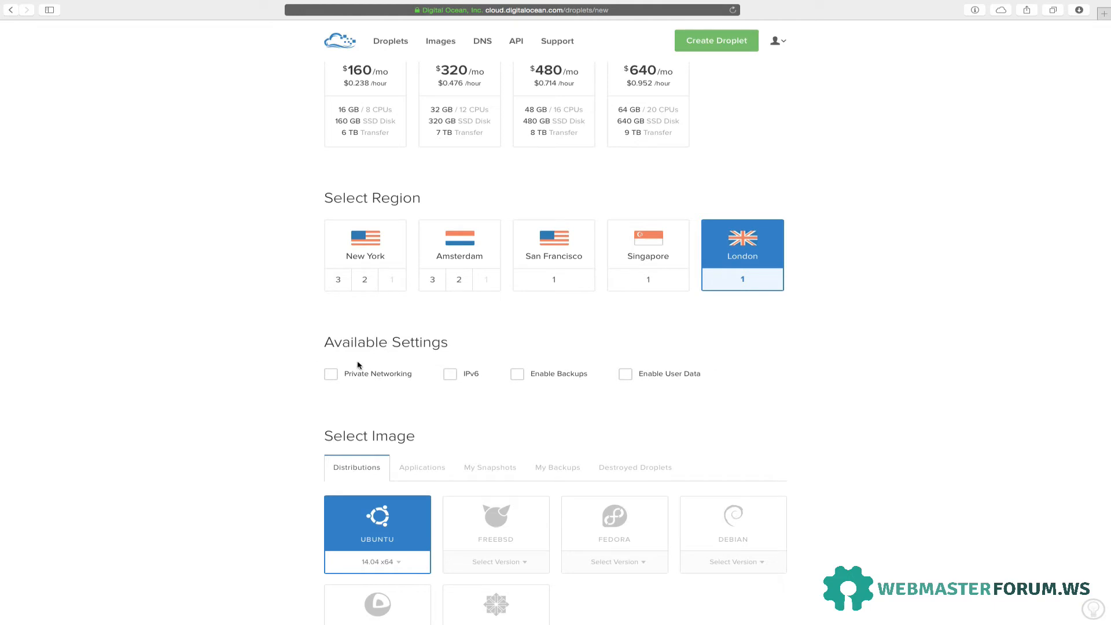
left_click(518, 376)
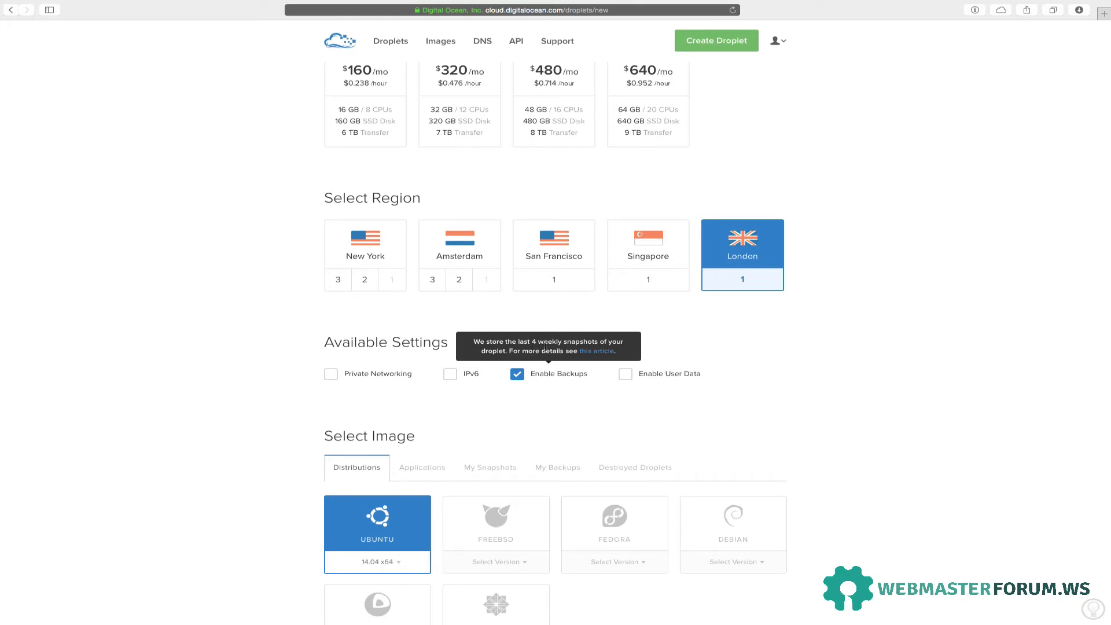
left_click(516, 377)
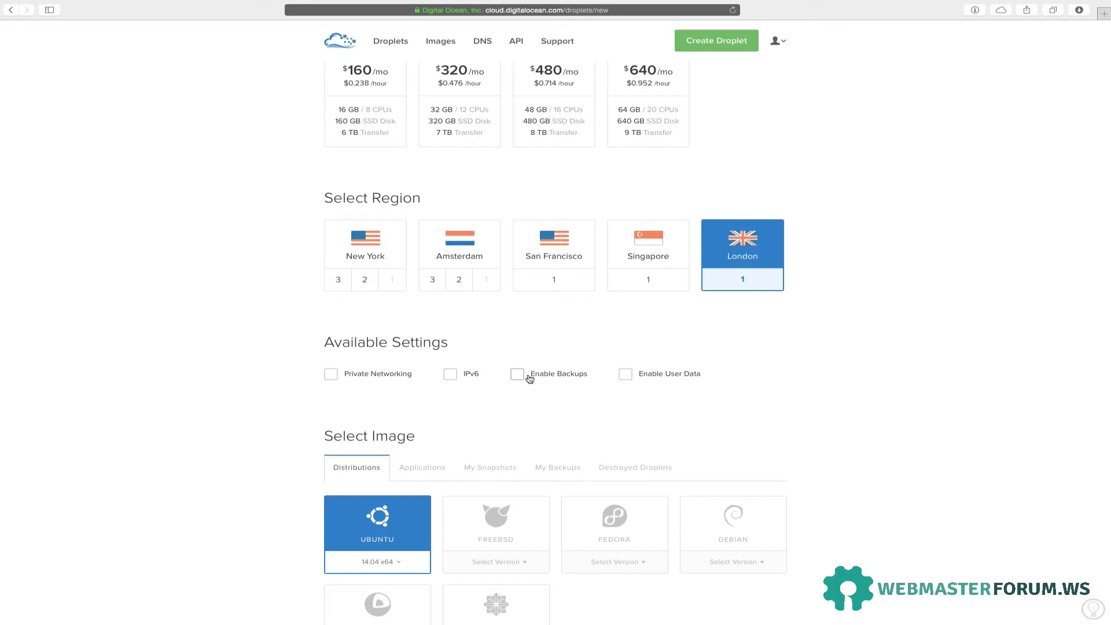
scroll(529, 378, "up", 2)
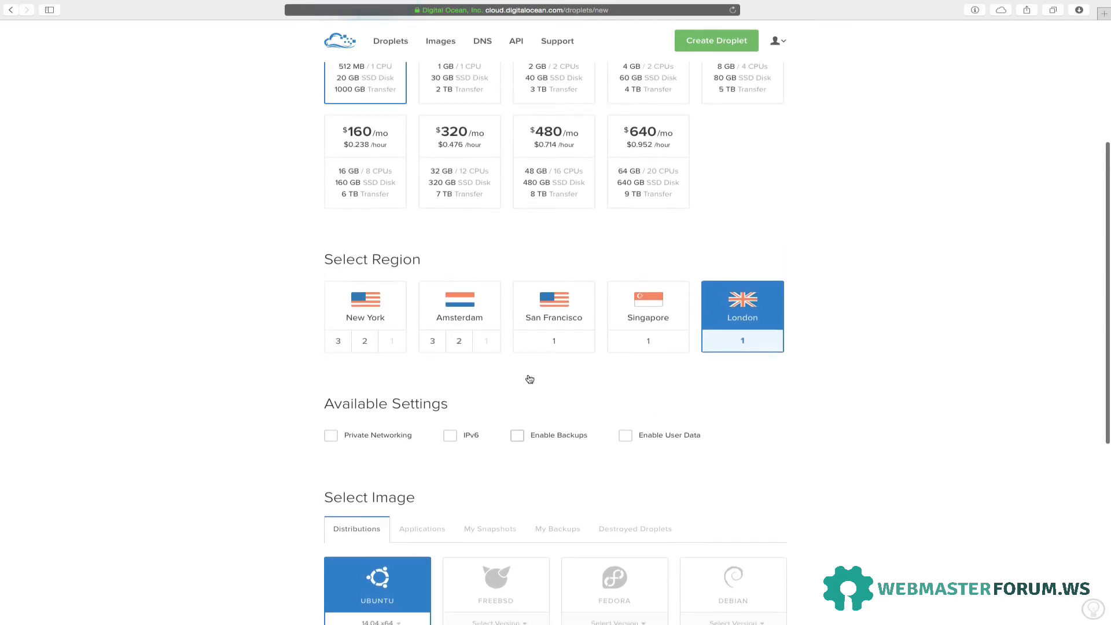
scroll(529, 378, "down", 3)
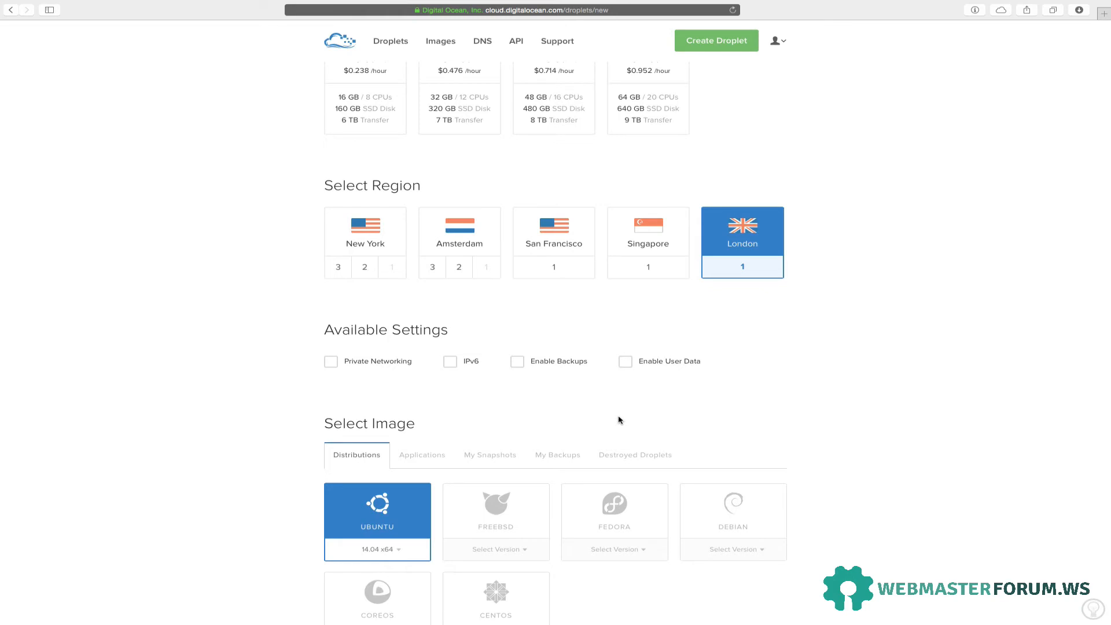
left_click(519, 365)
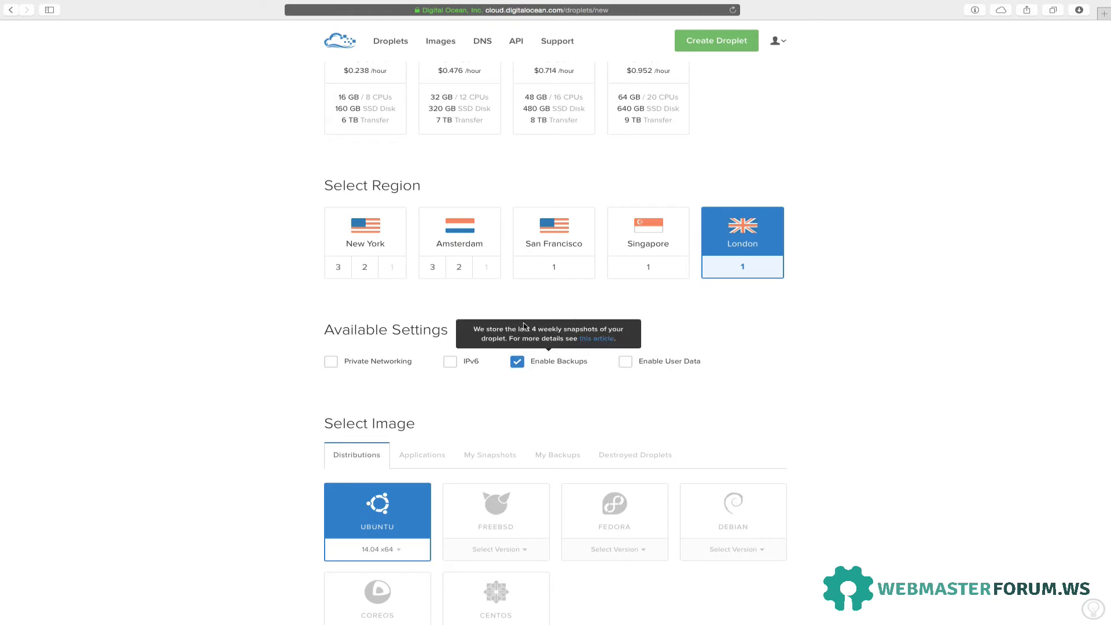
left_click(528, 364)
- Try CentOS 7 x64 as the droplet's image
scroll(524, 367, "down", 2)
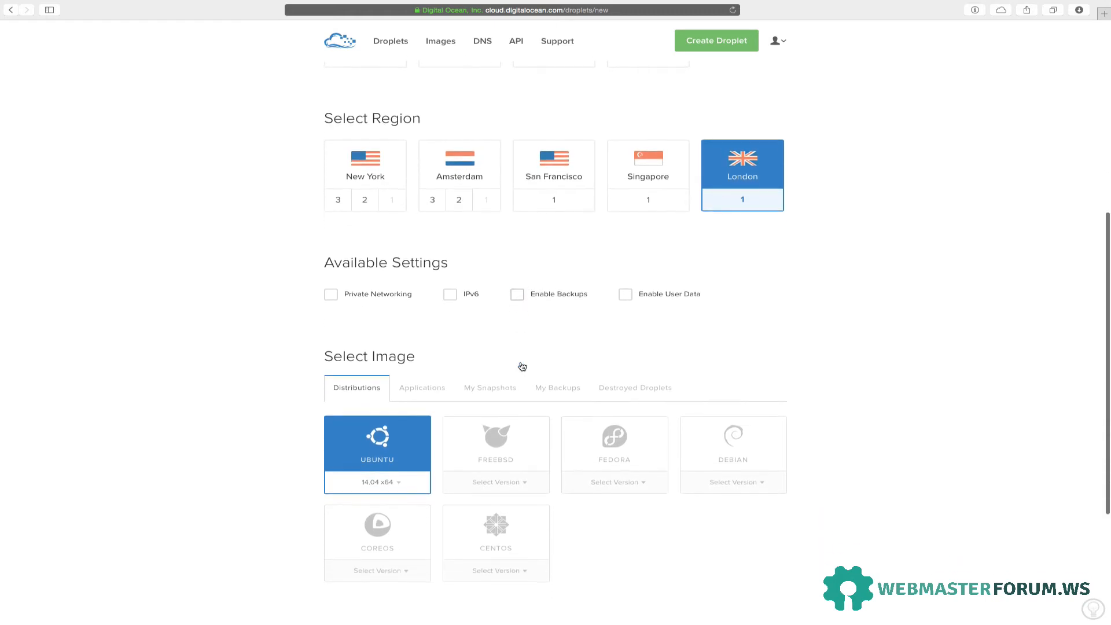
scroll(522, 367, "down", 5)
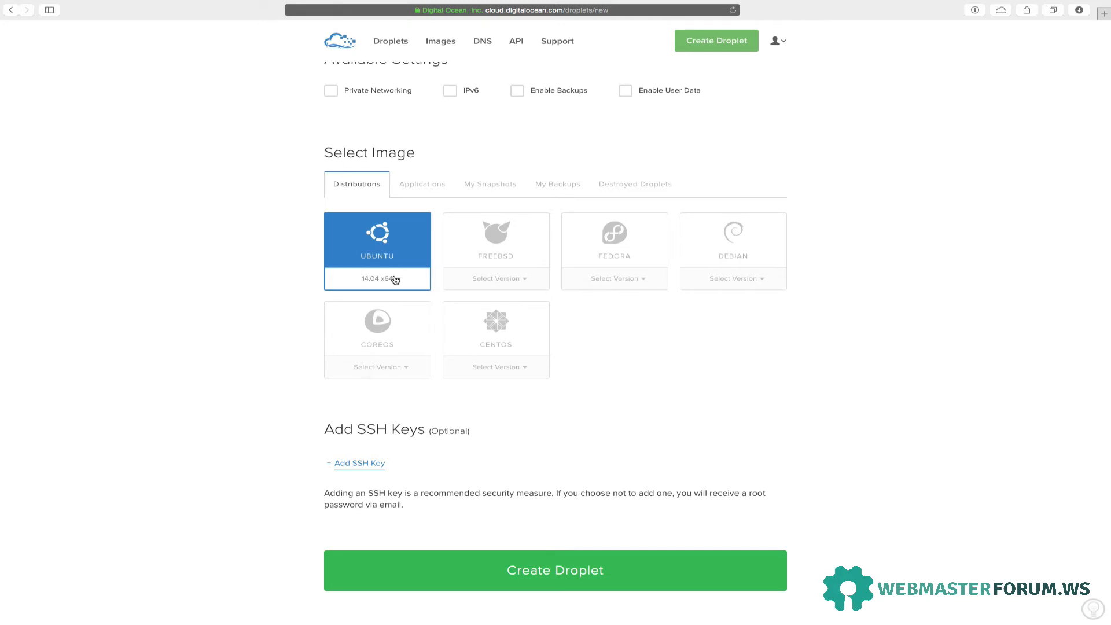
left_click(514, 342)
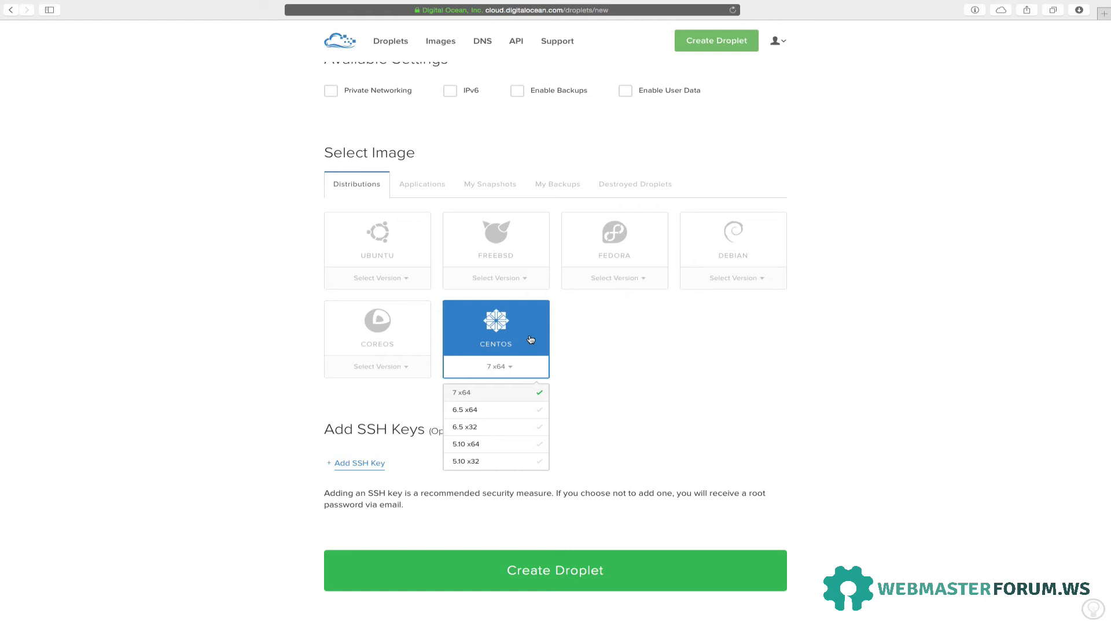
left_click(589, 345)
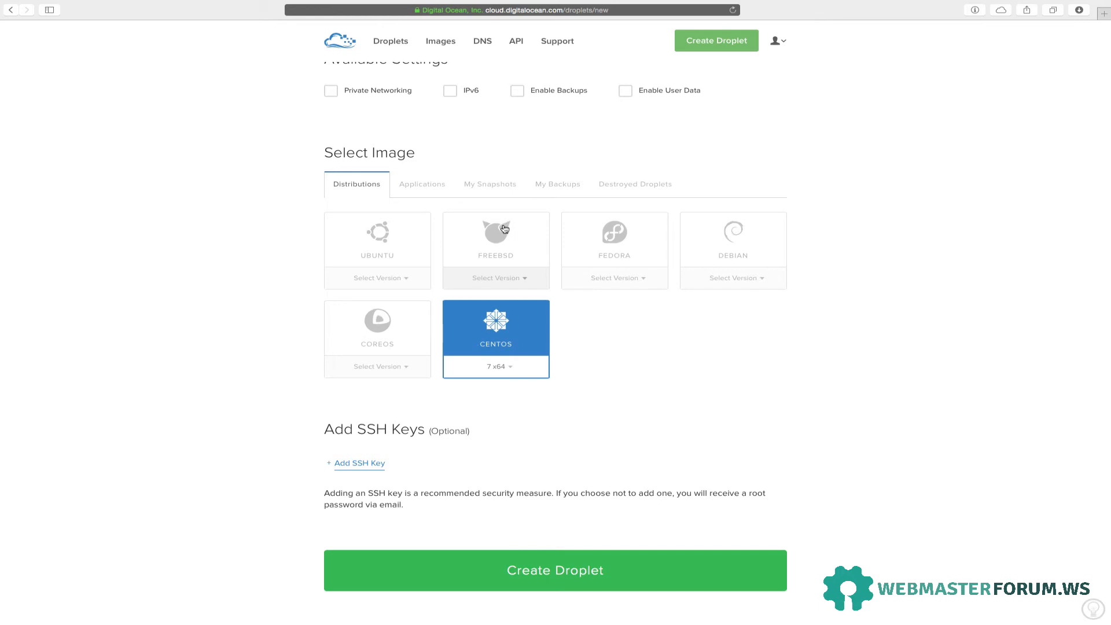
- Try Ubuntu 14.10 x64 and Ubuntu 14.04 x64 as the droplet's image
left_click(381, 238)
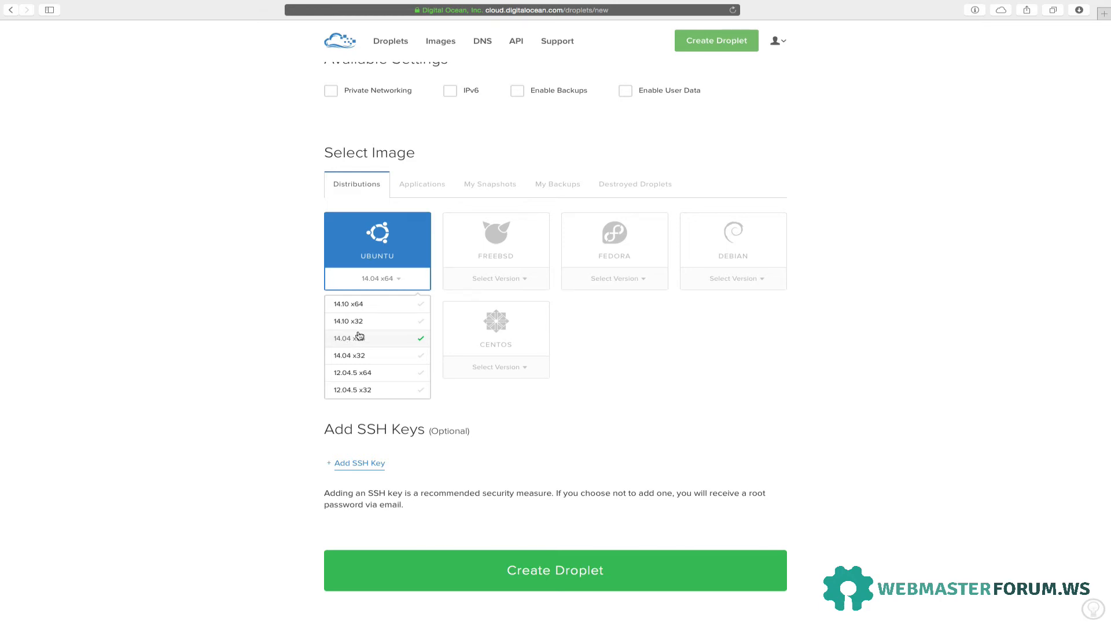
left_click(395, 305)
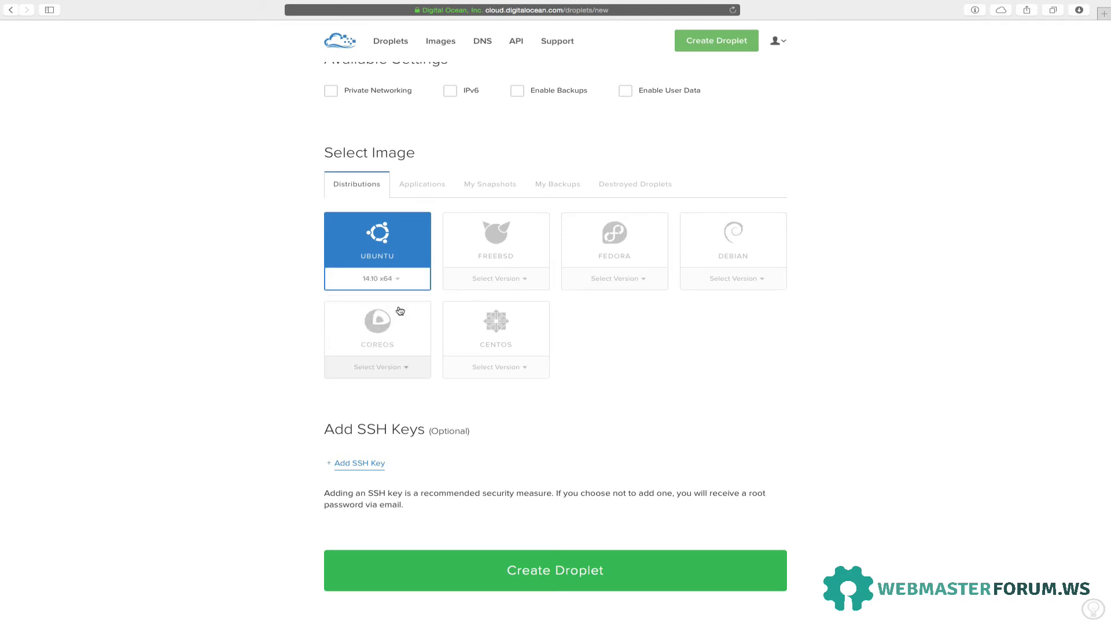
left_click(399, 280)
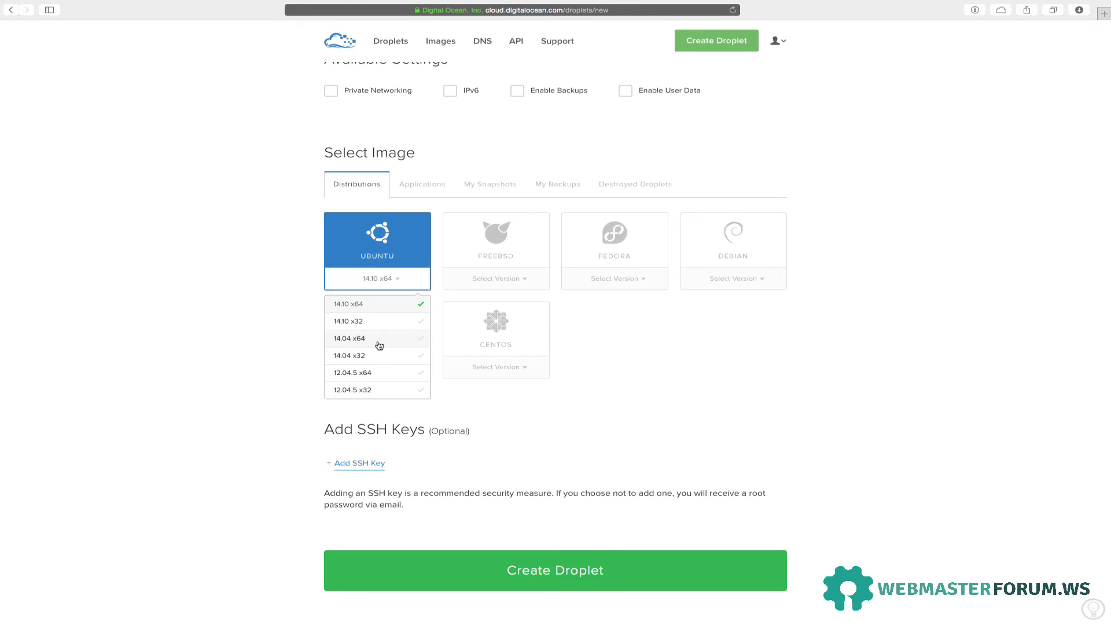
scroll(378, 307, "up", 1)
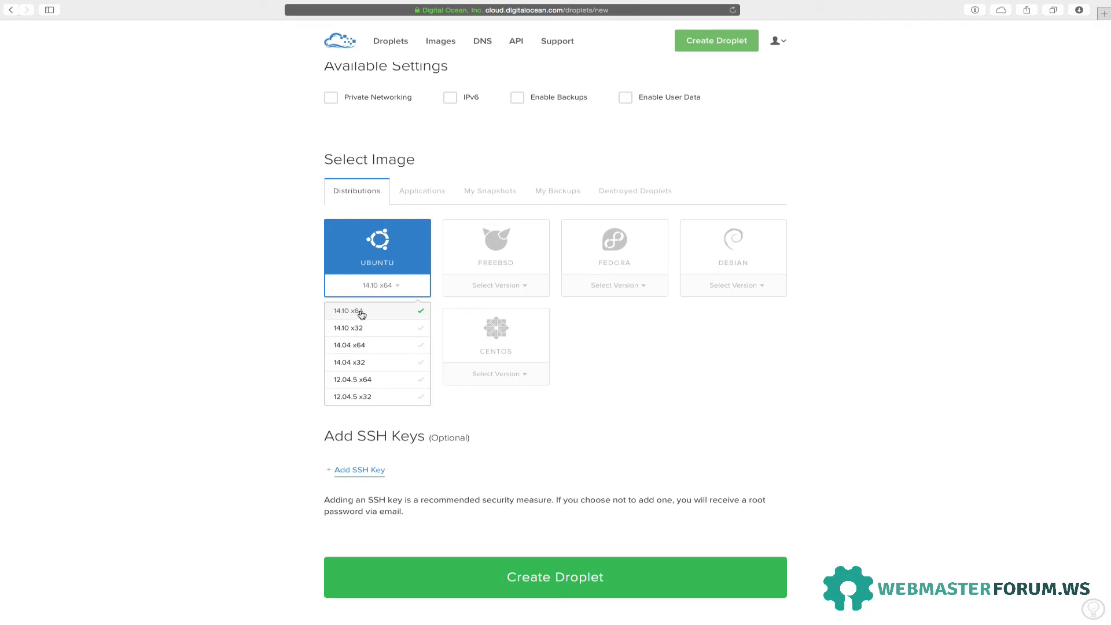
left_click(390, 346)
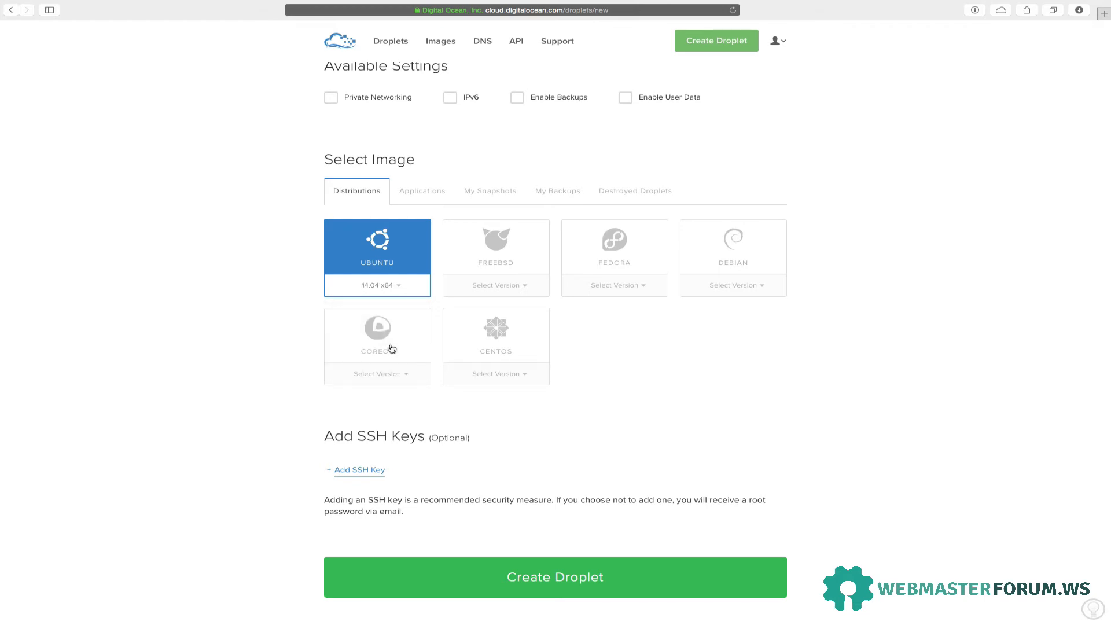
left_click(401, 287)
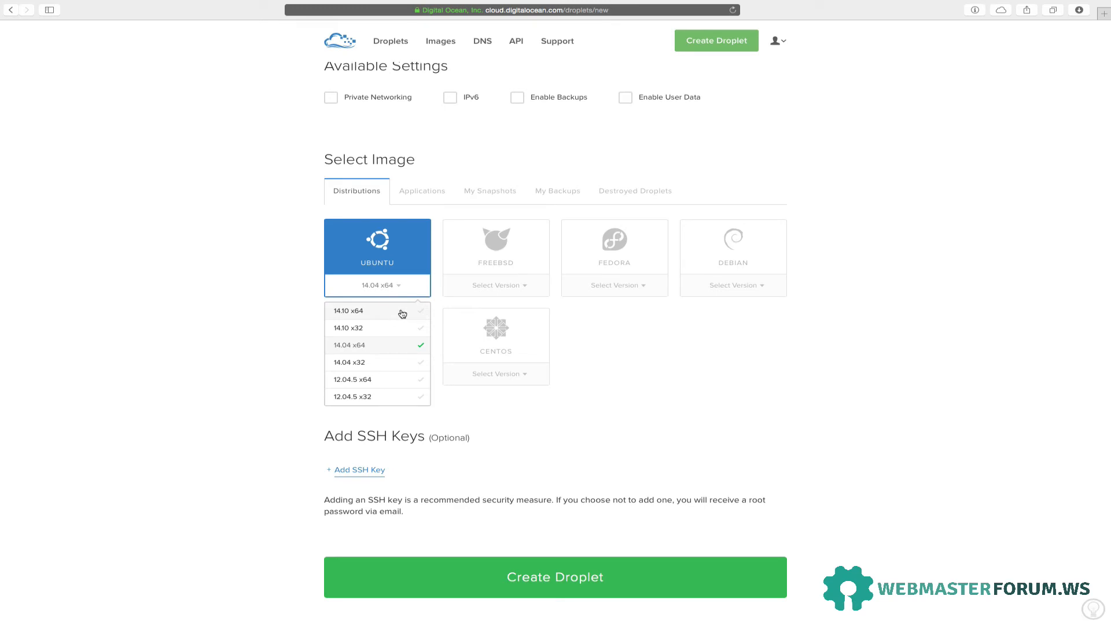
left_click(265, 310)
scroll(265, 310, "up", 4)
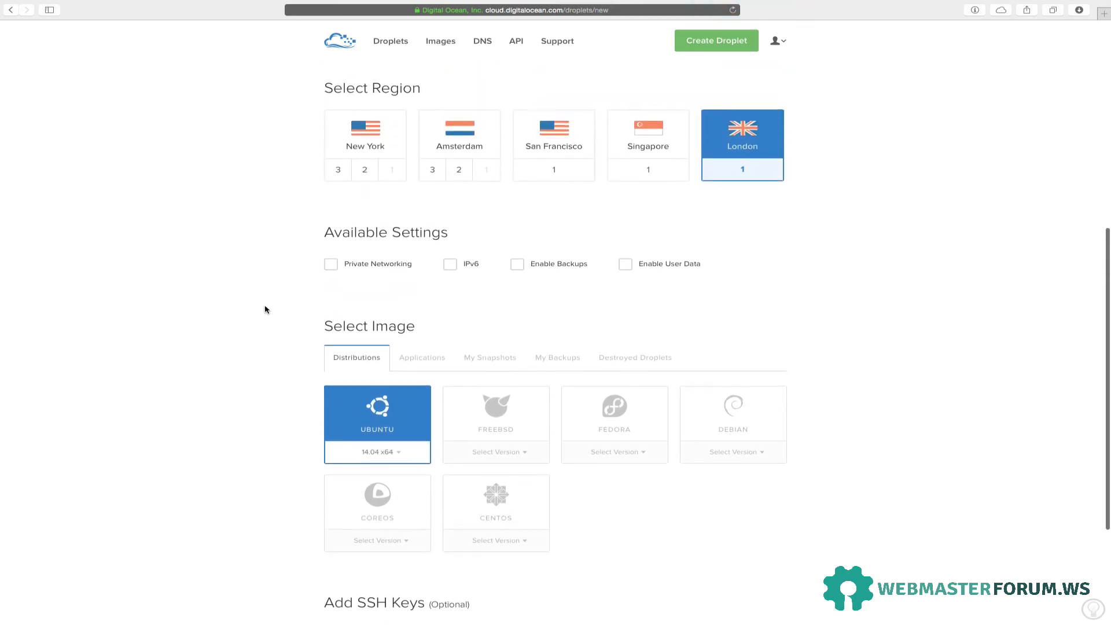
- Try CentOS 6.5 x64 as the droplet's image instead of Ubuntu
scroll(265, 310, "down", 1)
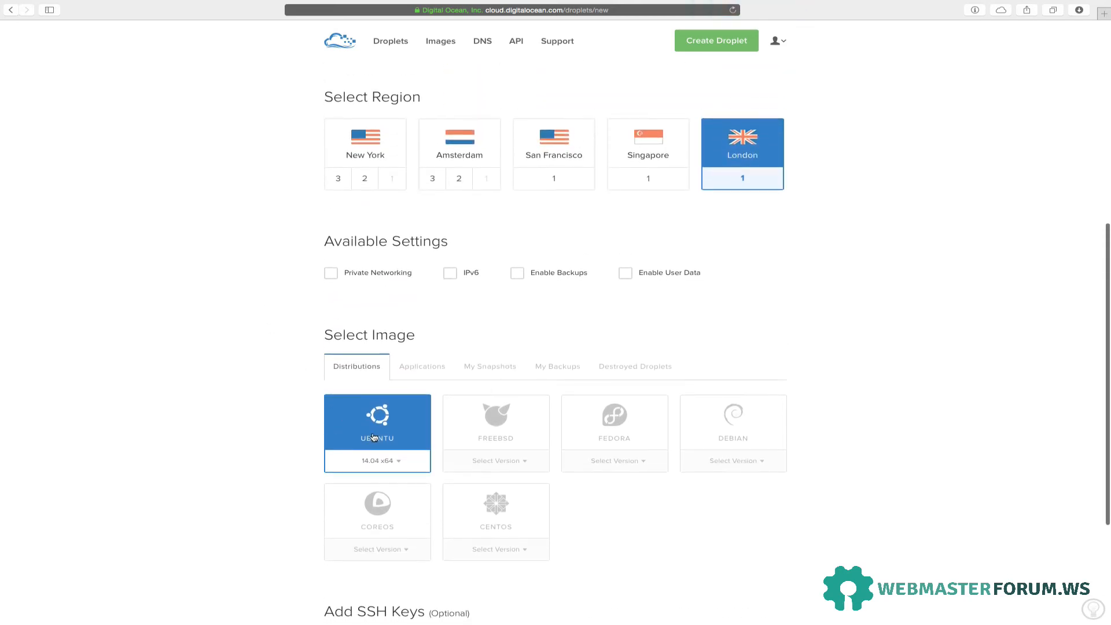
left_click(503, 514)
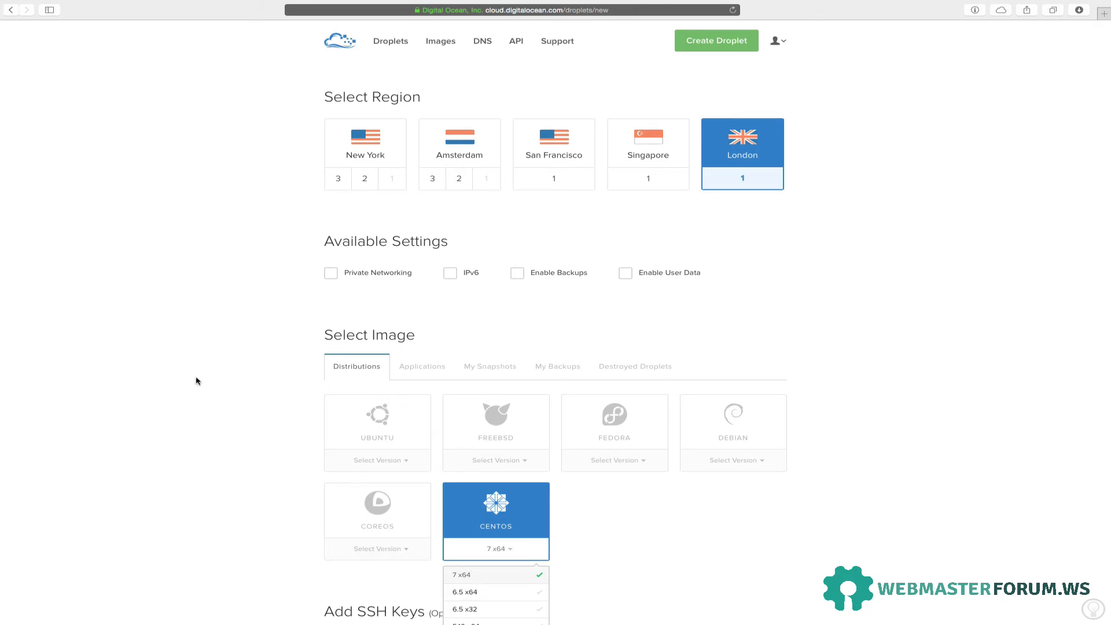
scroll(197, 380, "up", 5)
scroll(197, 380, "up", 3)
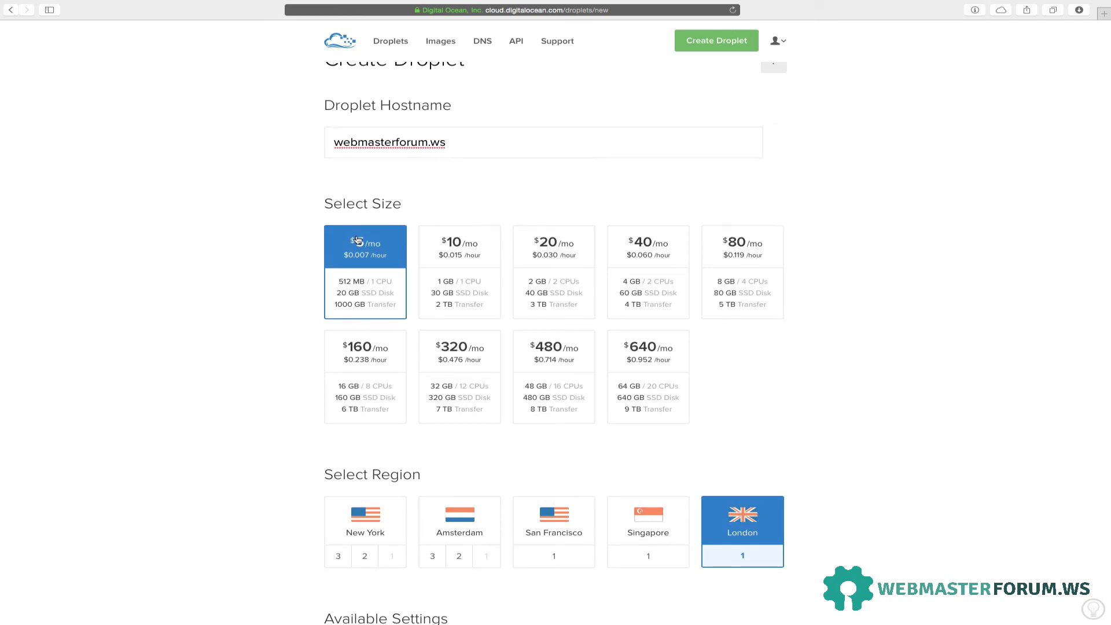
scroll(299, 334, "down", 10)
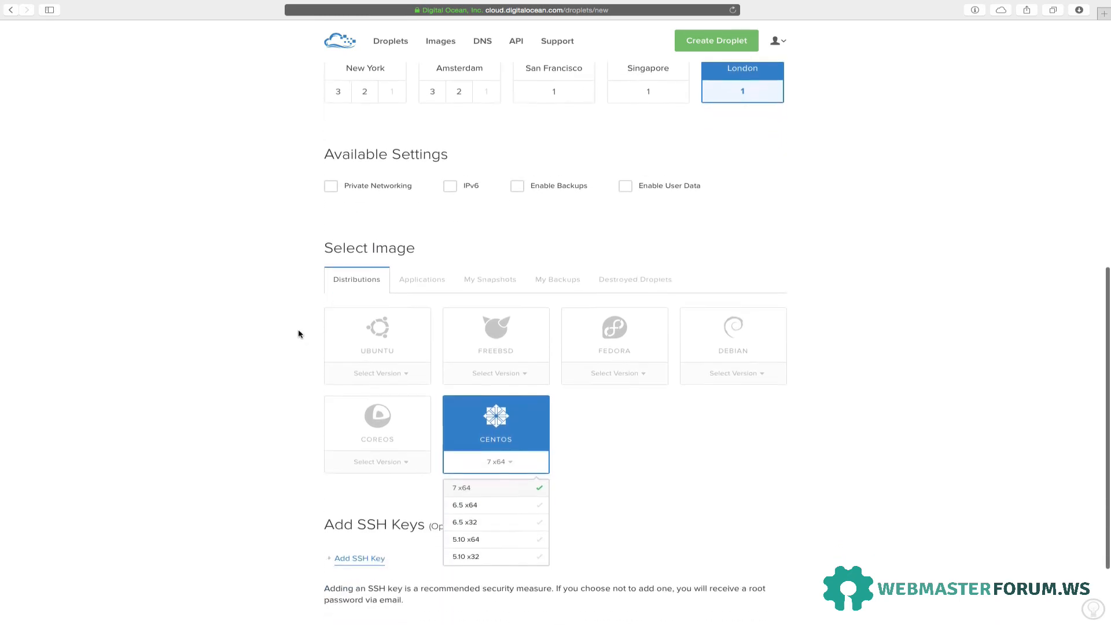
scroll(299, 334, "down", 1)
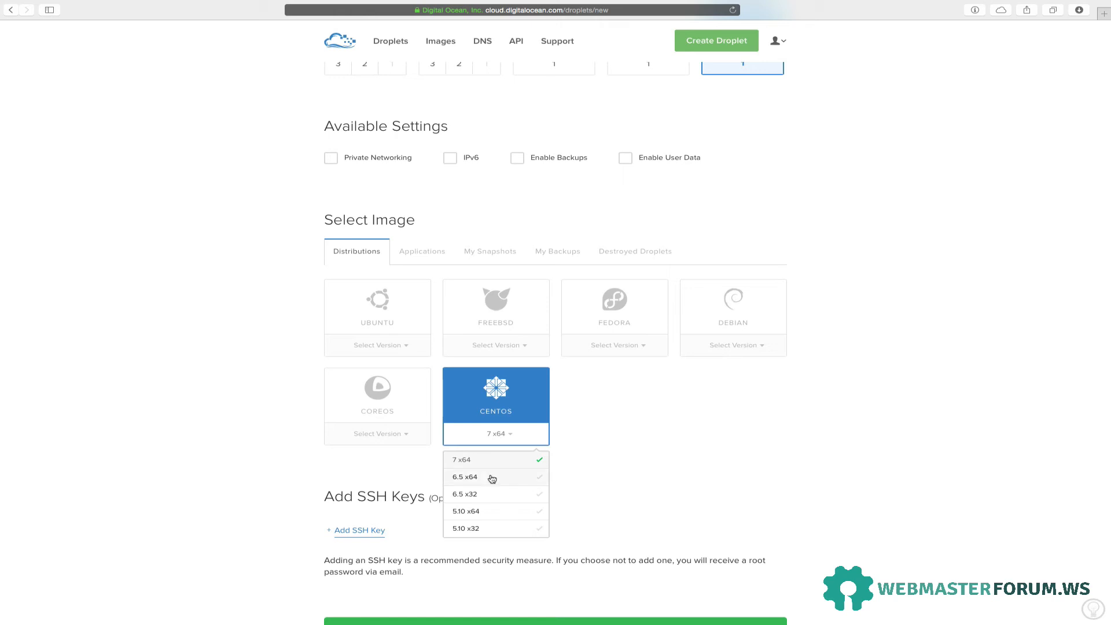
left_click(492, 478)
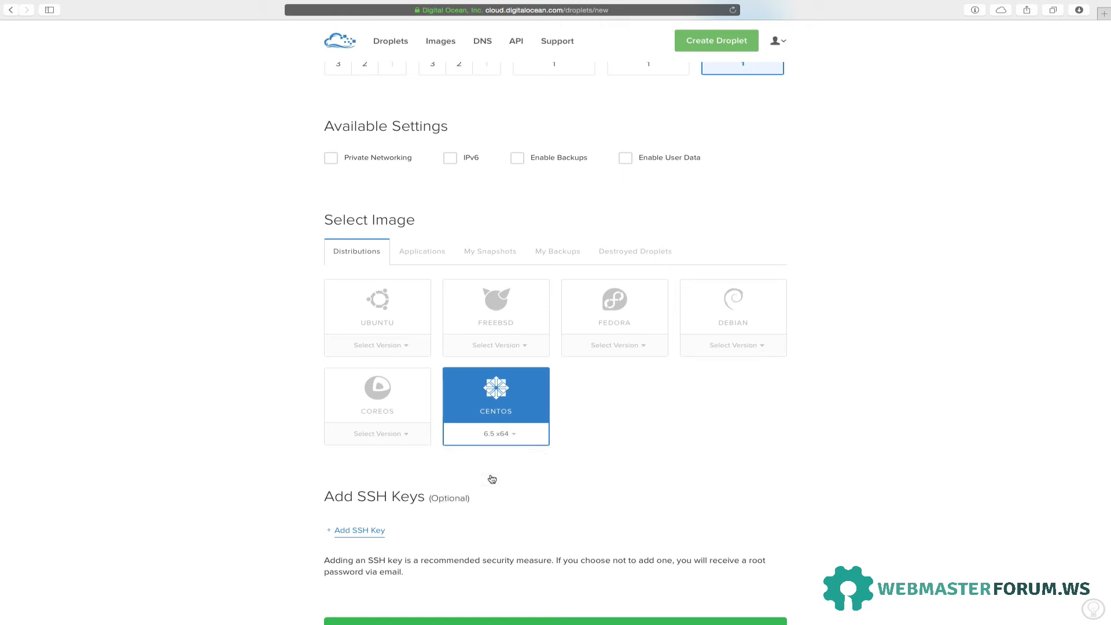
- Try switching the droplet's image back to Ubuntu 14.04 x64
scroll(237, 424, "up", 5)
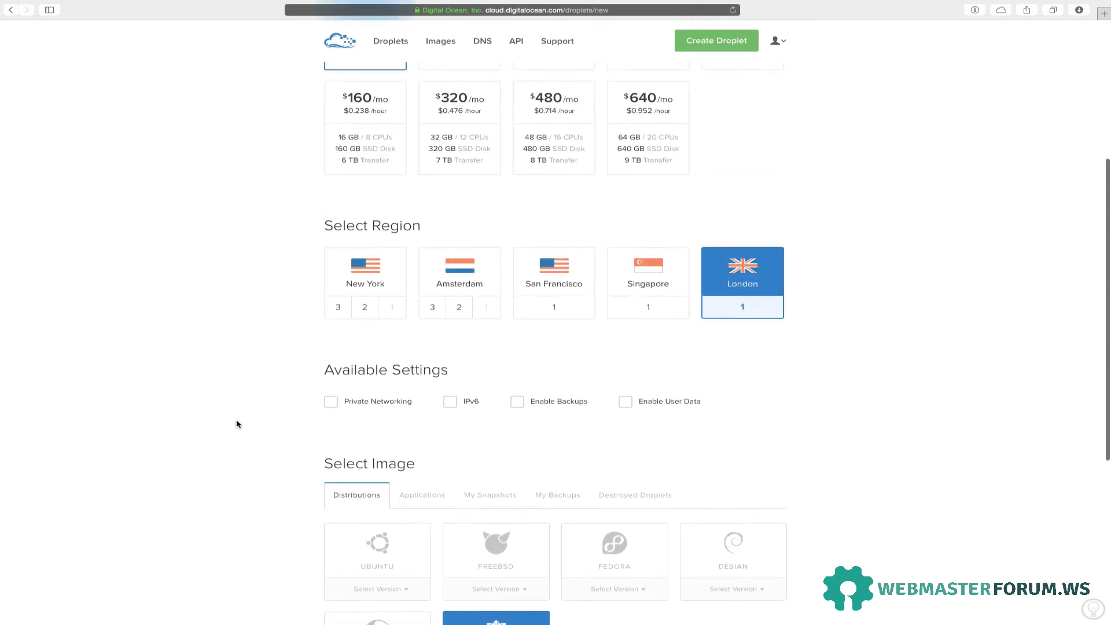
scroll(237, 424, "up", 5)
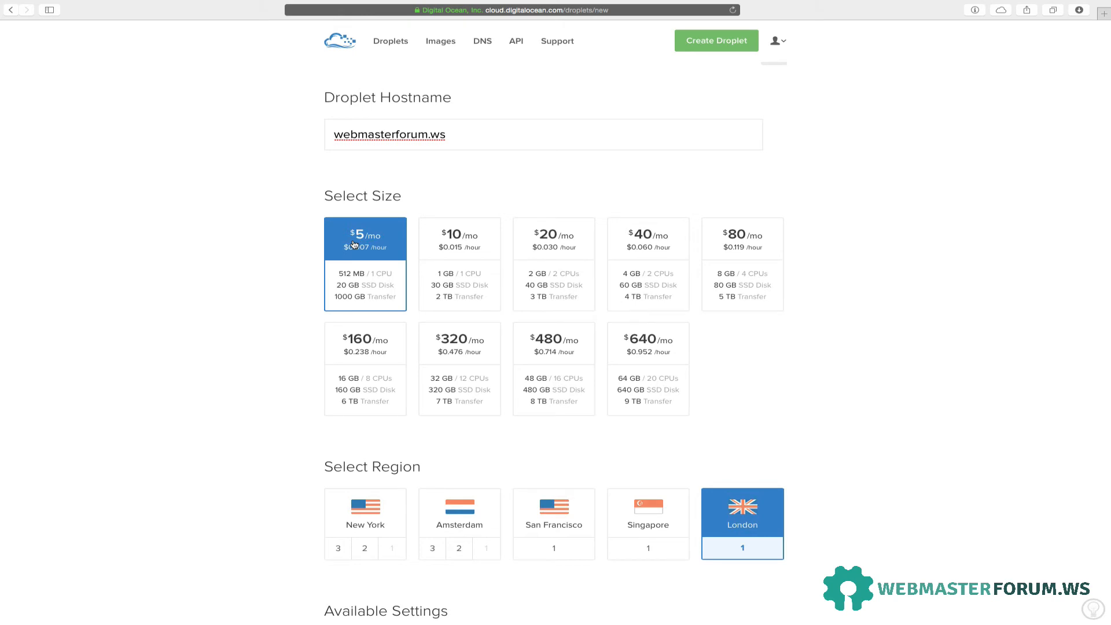
scroll(324, 366, "down", 8)
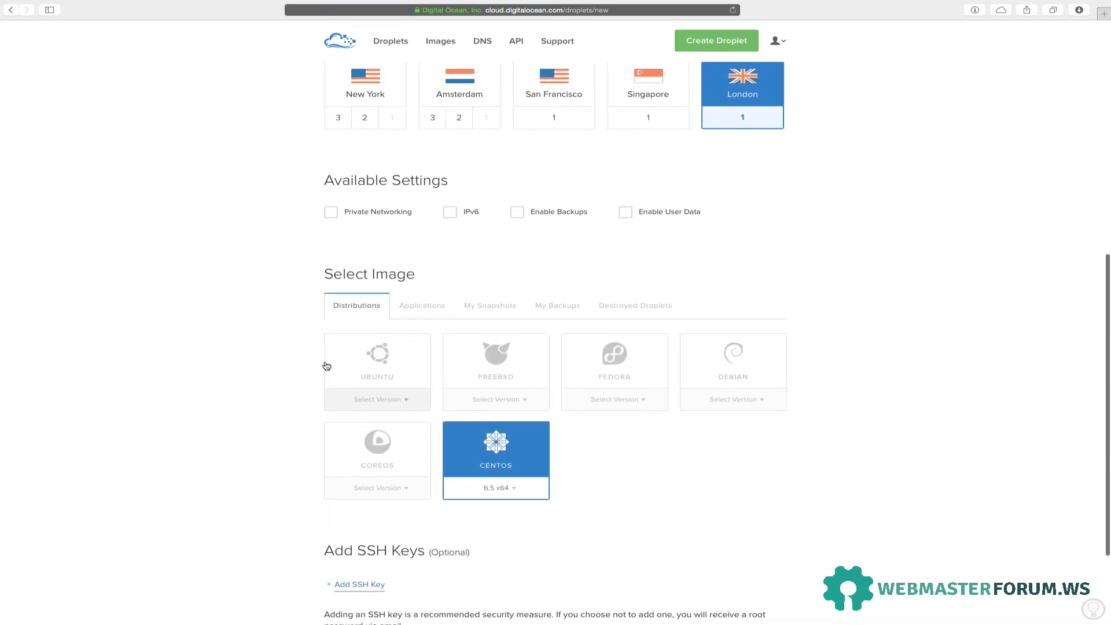
scroll(326, 365, "down", 1)
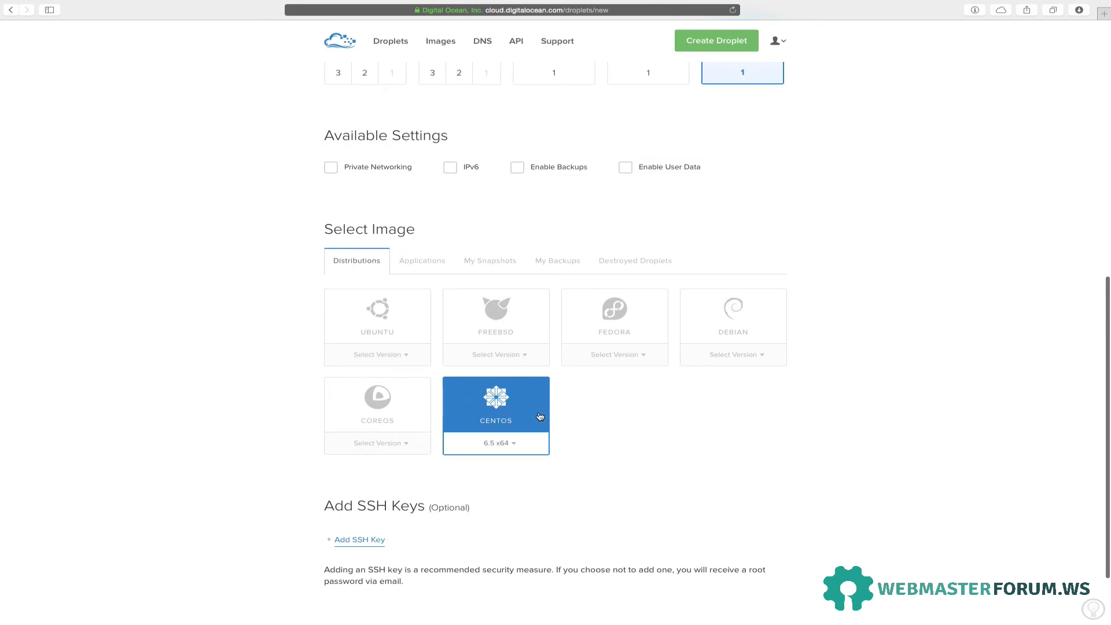
left_click(513, 449)
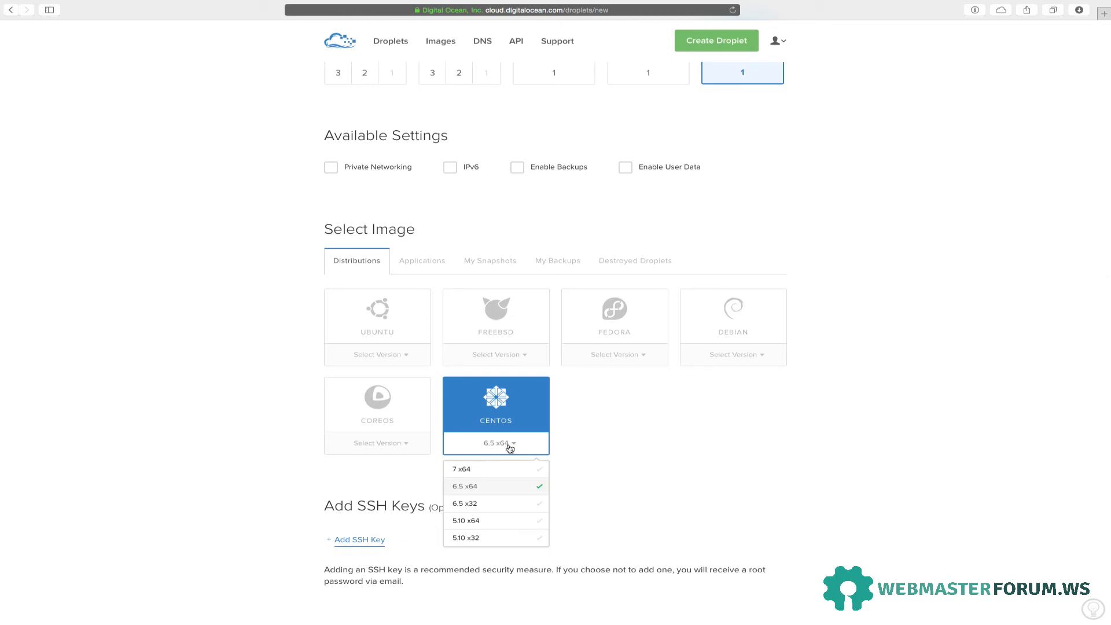
left_click(401, 361)
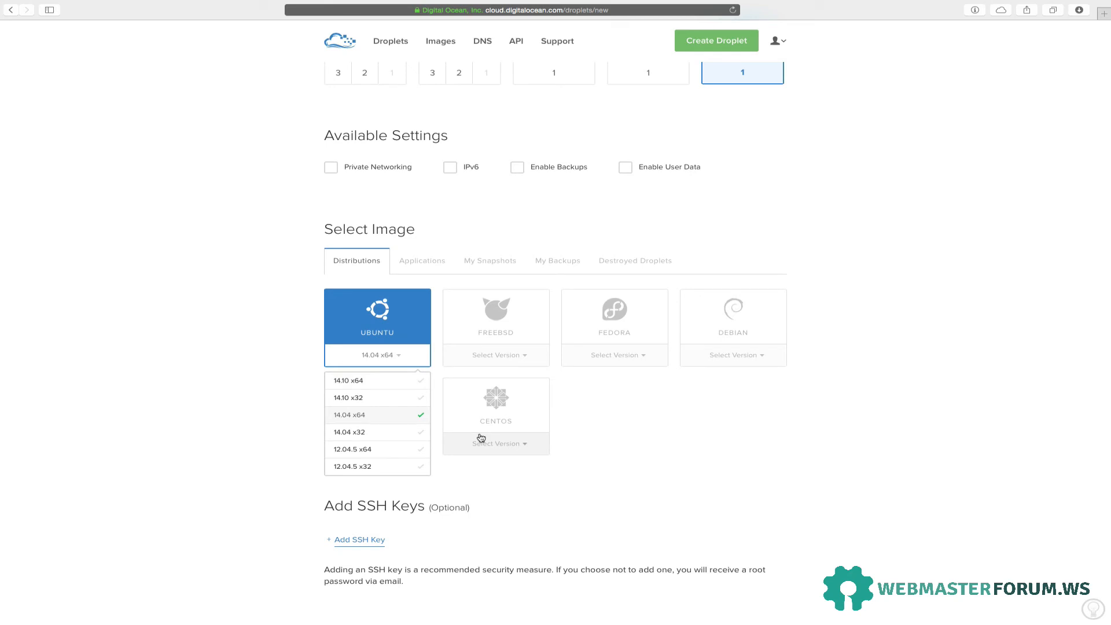
left_click(620, 428)
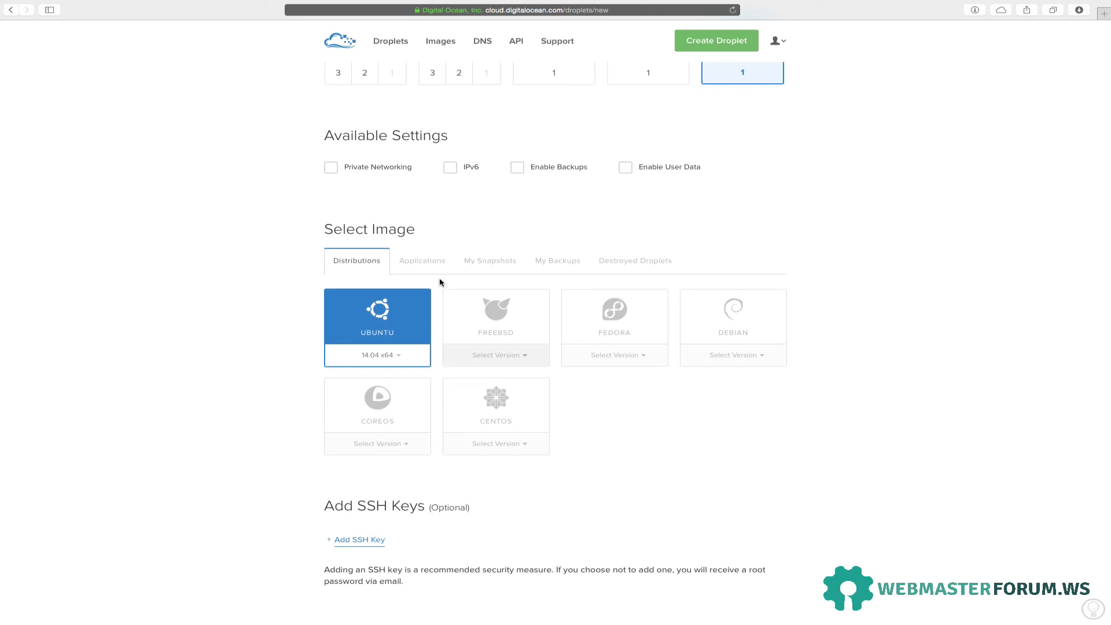
- Try the WordPress on 14.04 application image and view the snapshot, backup and destroyed-droplet image sources
left_click(422, 263)
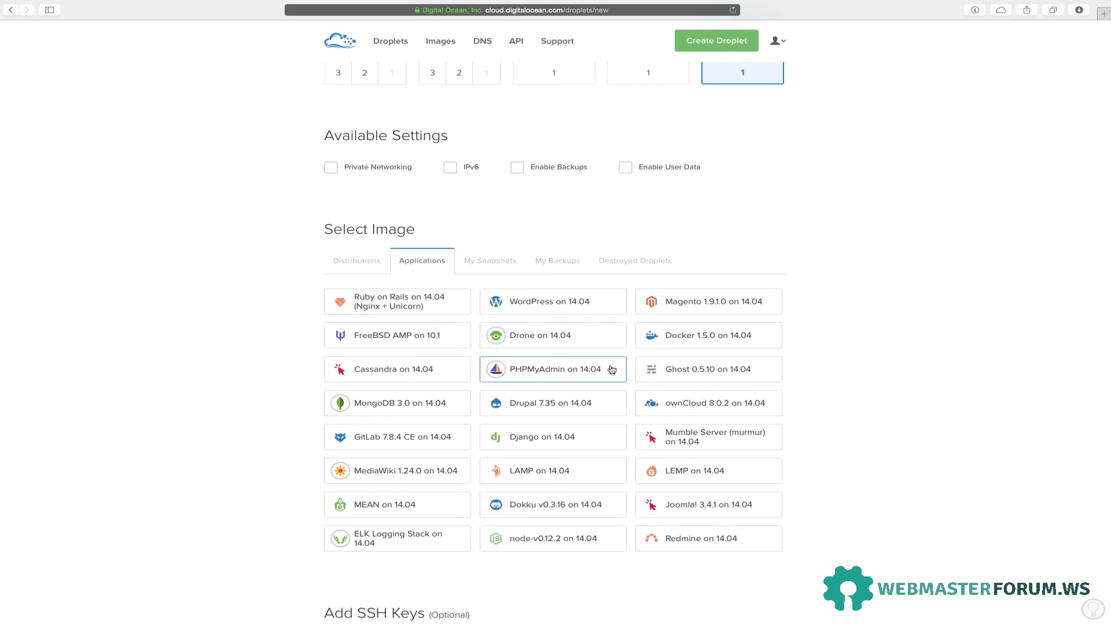
left_click(554, 300)
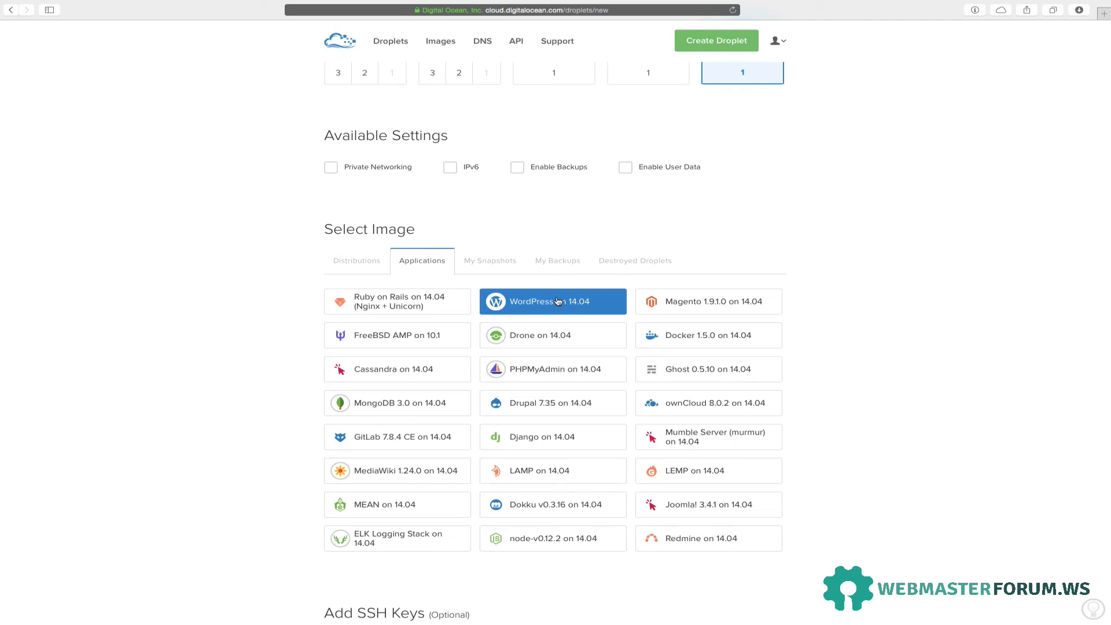
left_click(494, 267)
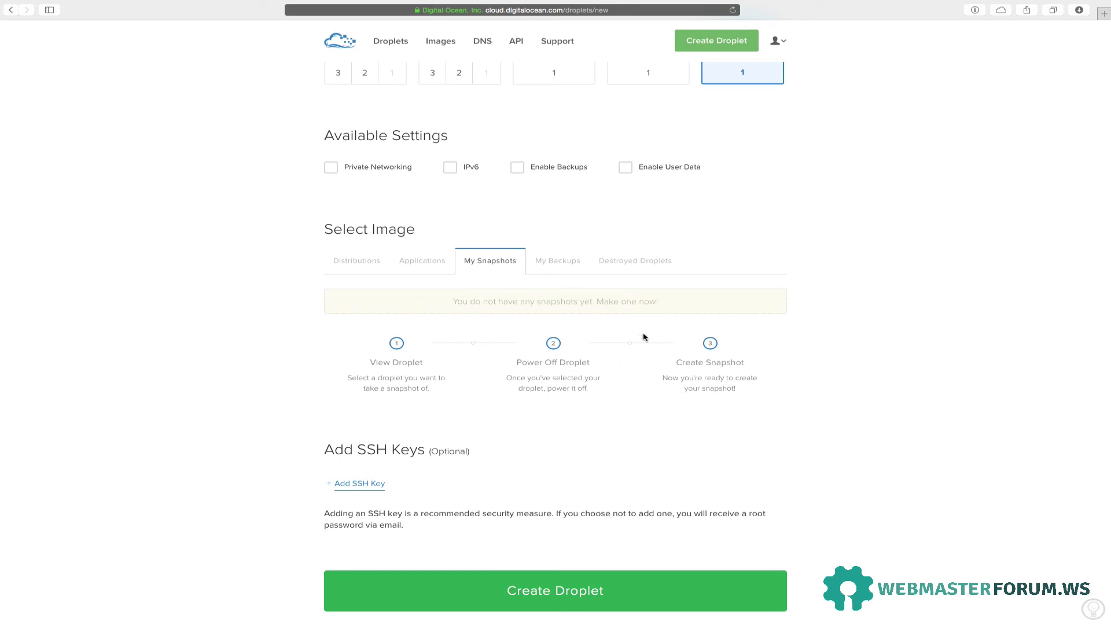
left_click(563, 264)
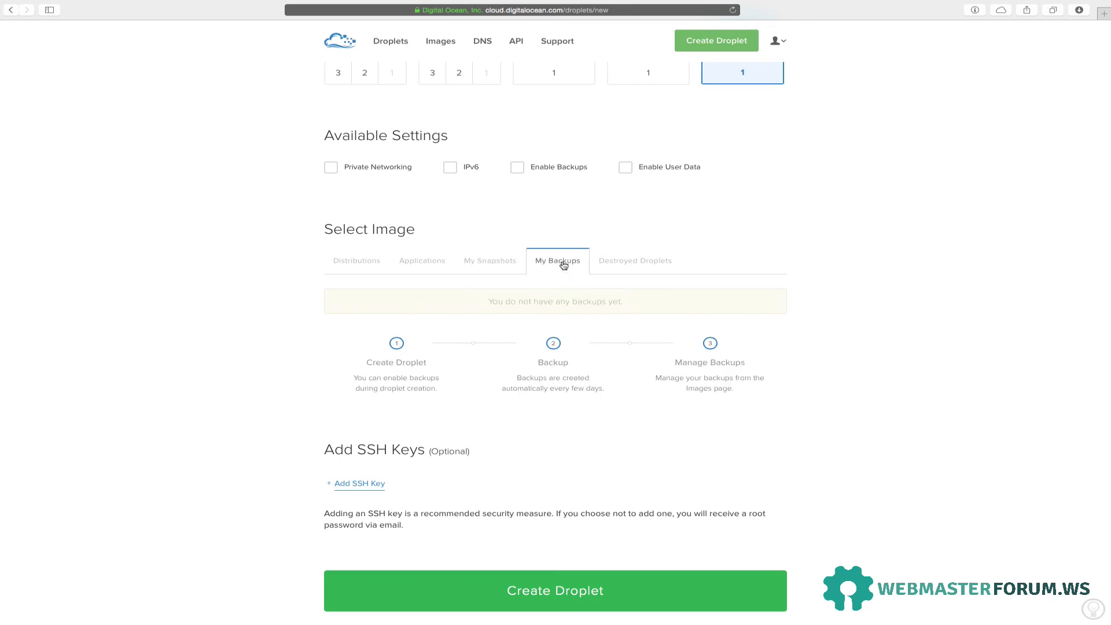
left_click(630, 261)
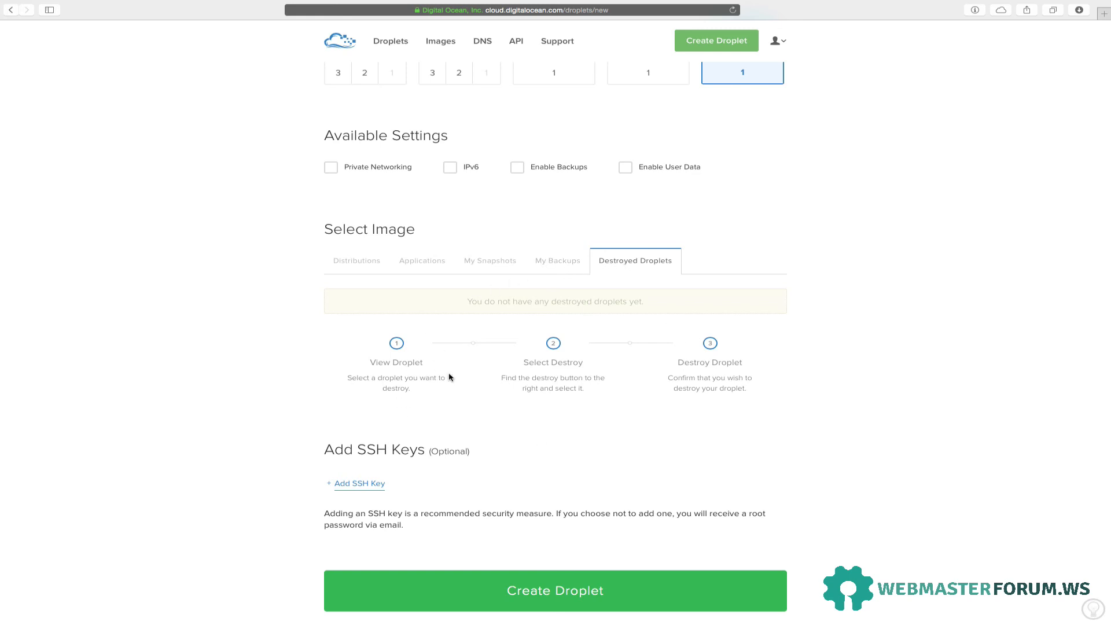
scroll(240, 355, "down", 2)
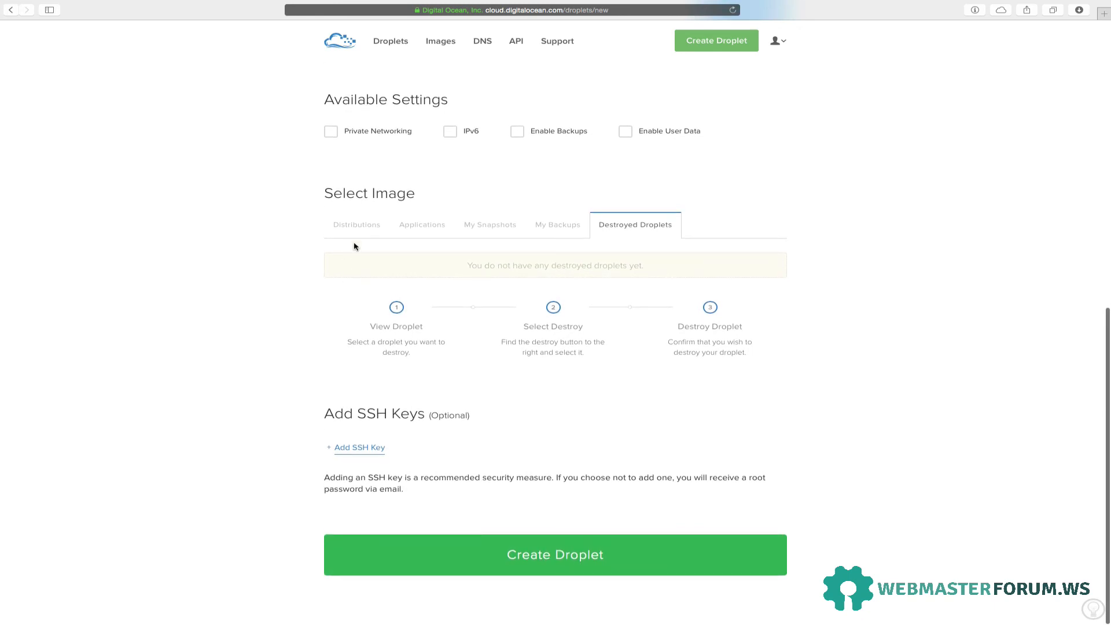
- Set the droplet's image to the CentOS distribution, version 6.5 x64
left_click(359, 225)
left_click(523, 413)
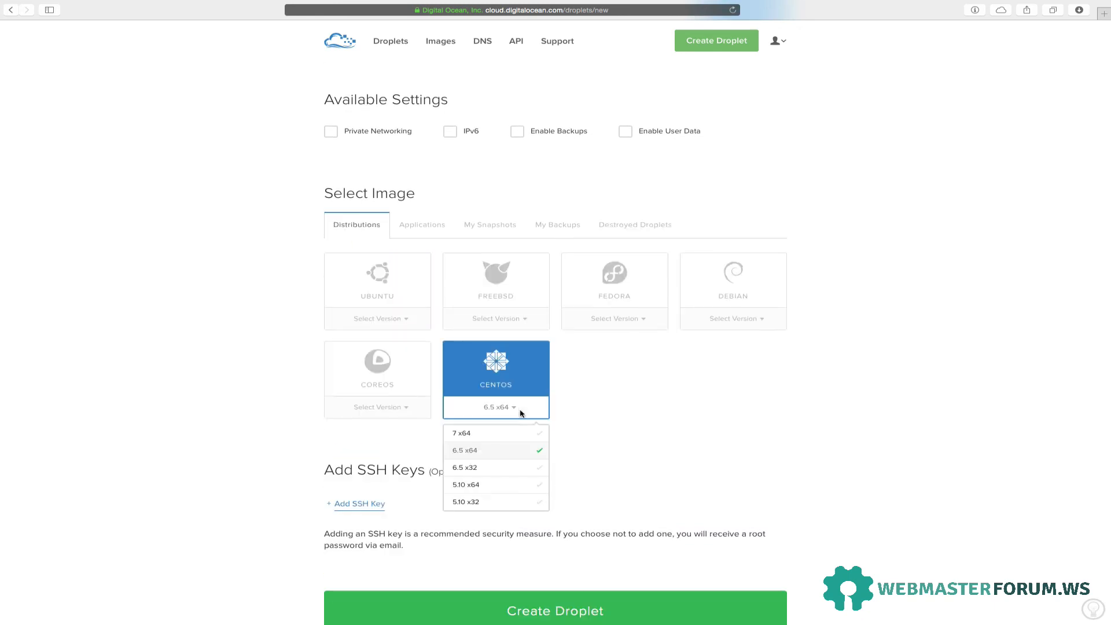
left_click(488, 455)
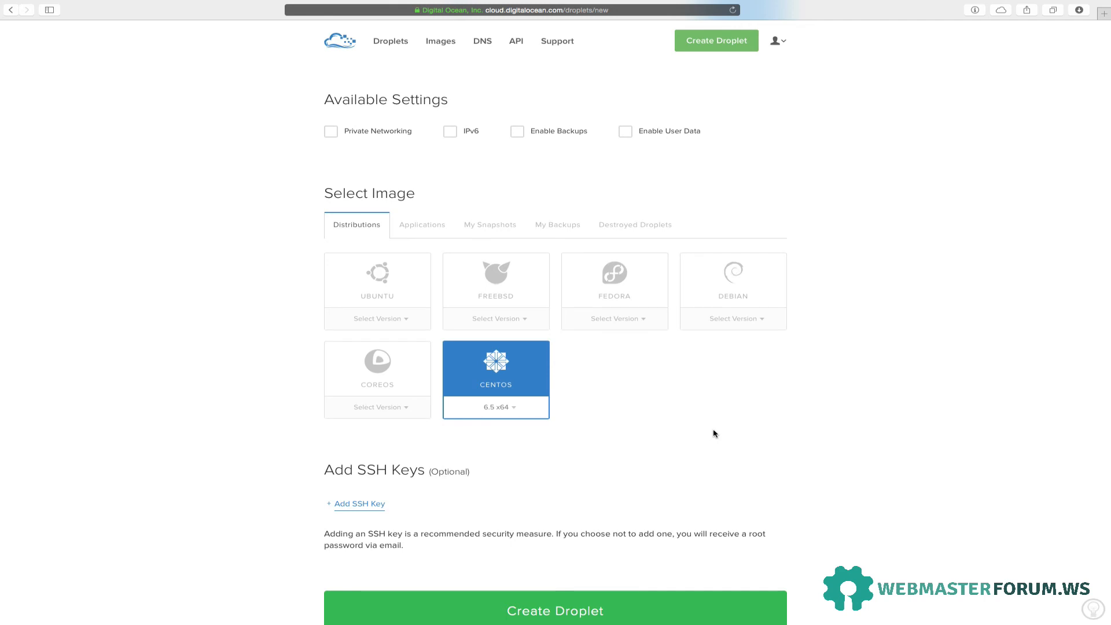
- Review the droplet's hostname, size, region, available settings and chosen image on the creation form
scroll(708, 435, "up", 5)
scroll(714, 433, "up", 6)
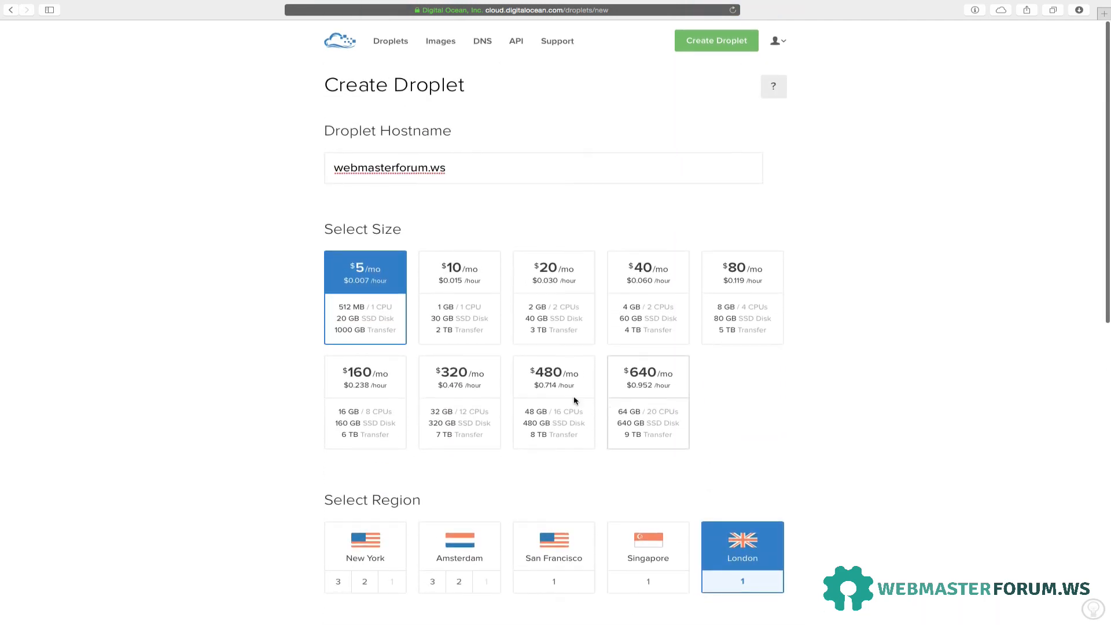
scroll(907, 541, "down", 2)
scroll(907, 541, "down", 9)
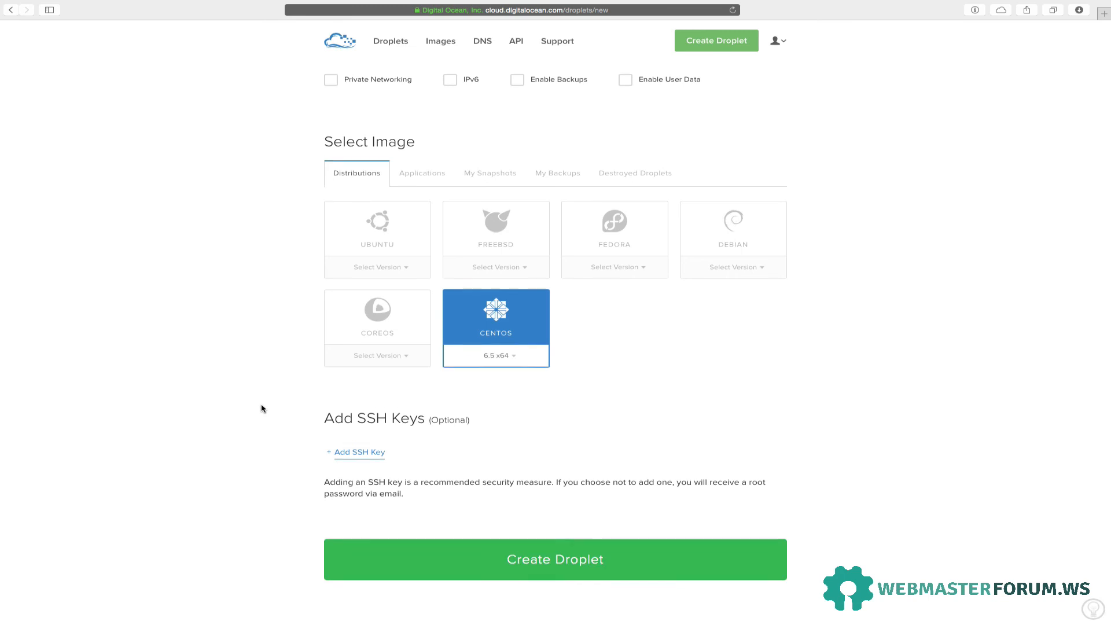
scroll(263, 408, "up", 10)
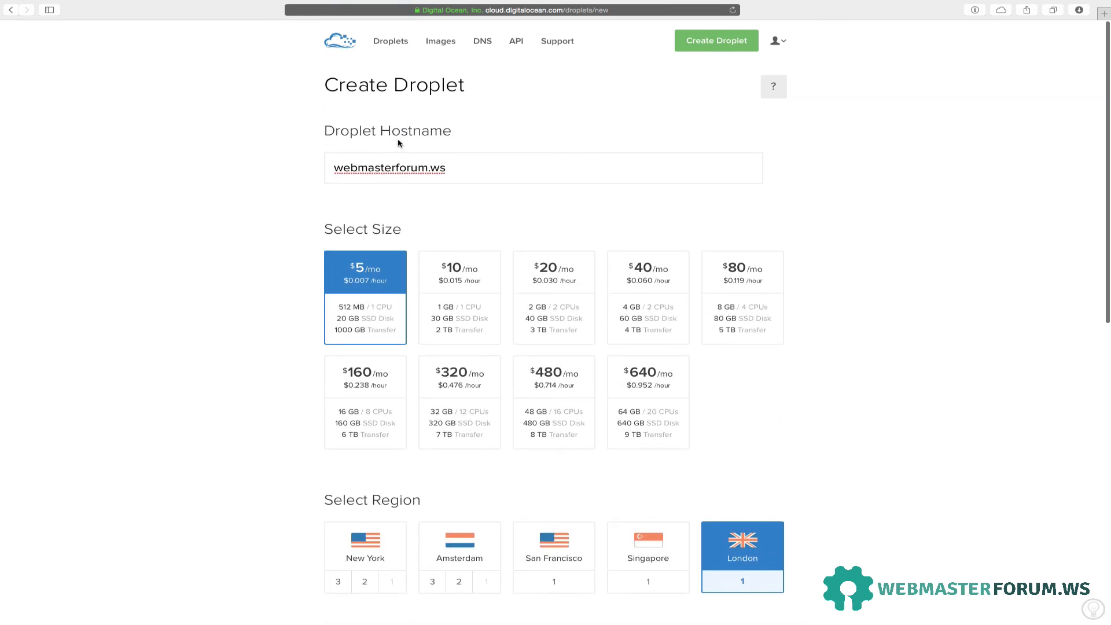
left_click(399, 168)
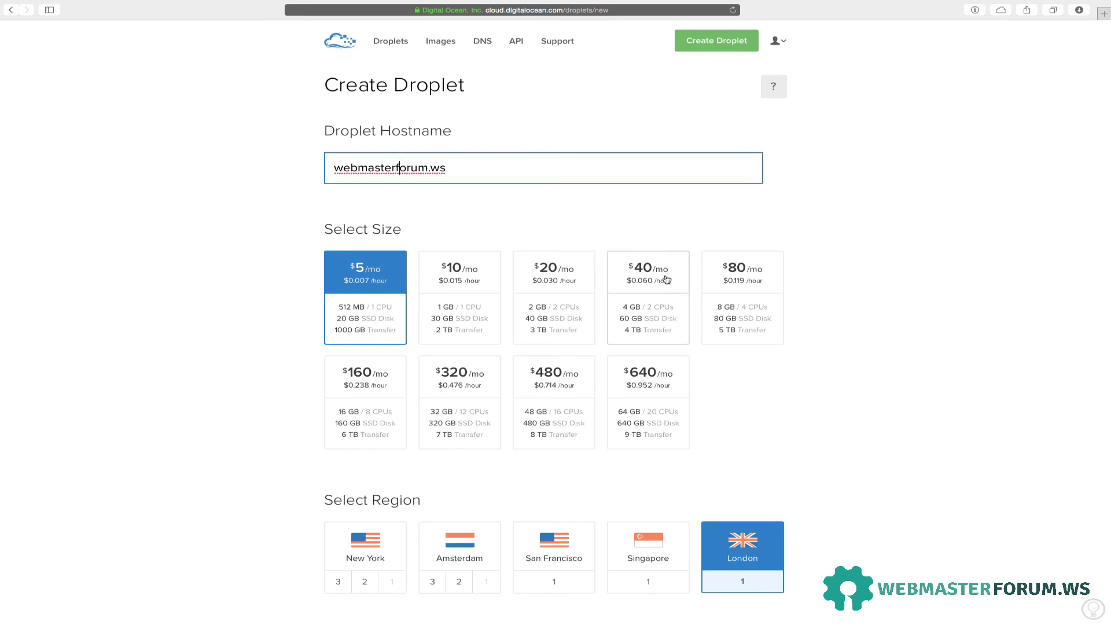
scroll(263, 399, "down", 6)
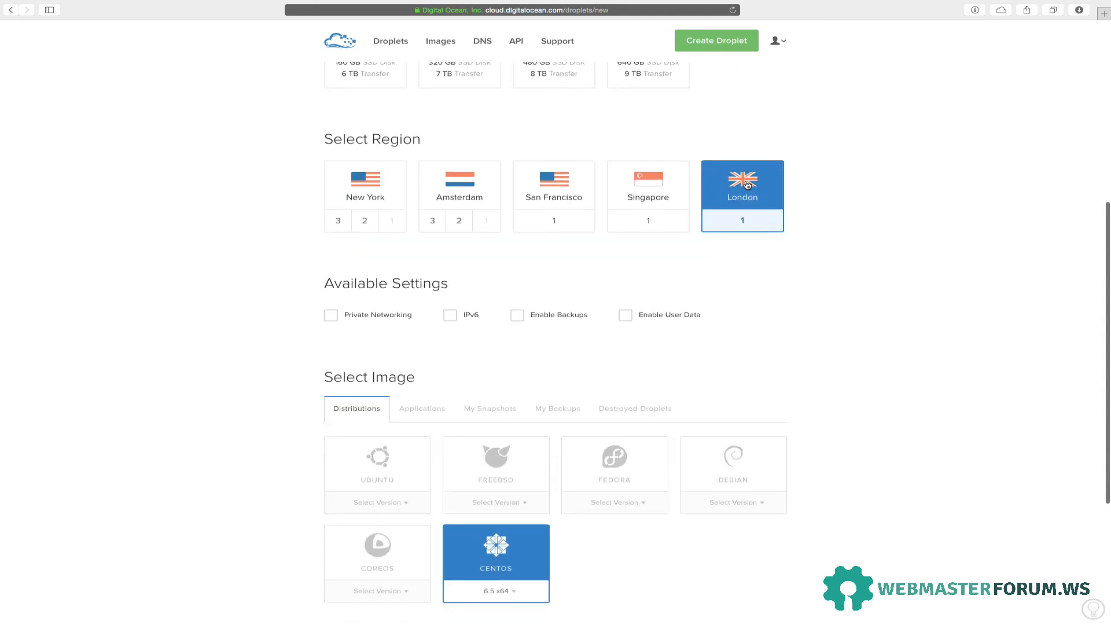
scroll(837, 301, "down", 2)
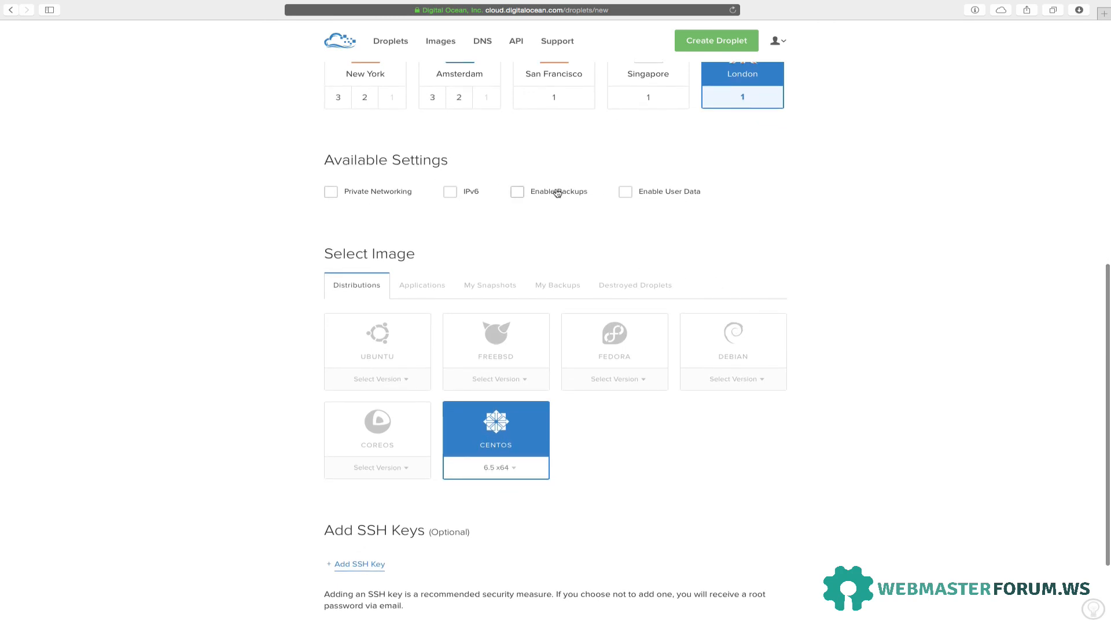
scroll(804, 272, "down", 1)
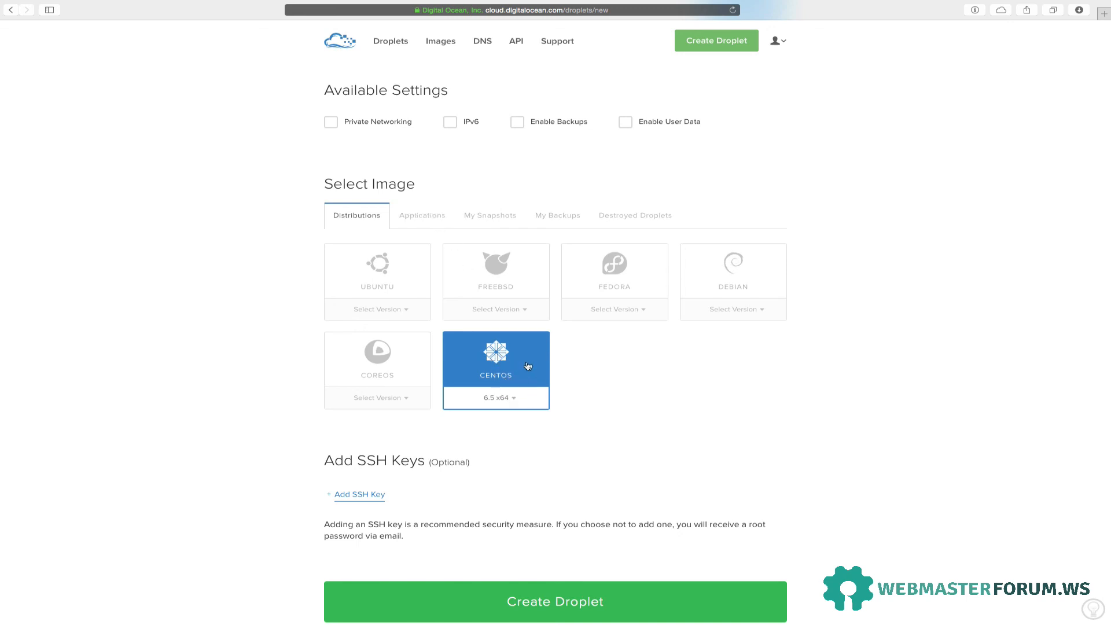
- Create the droplet from the configured form and check its IP address, status, region and image on its page
scroll(753, 399, "down", 2)
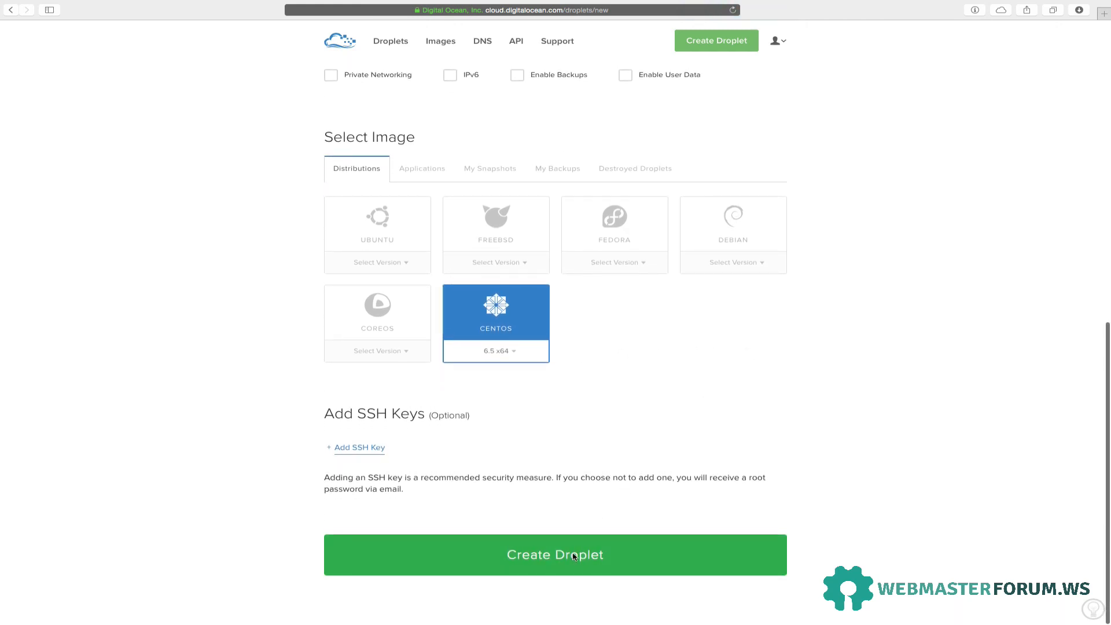
left_click(575, 557)
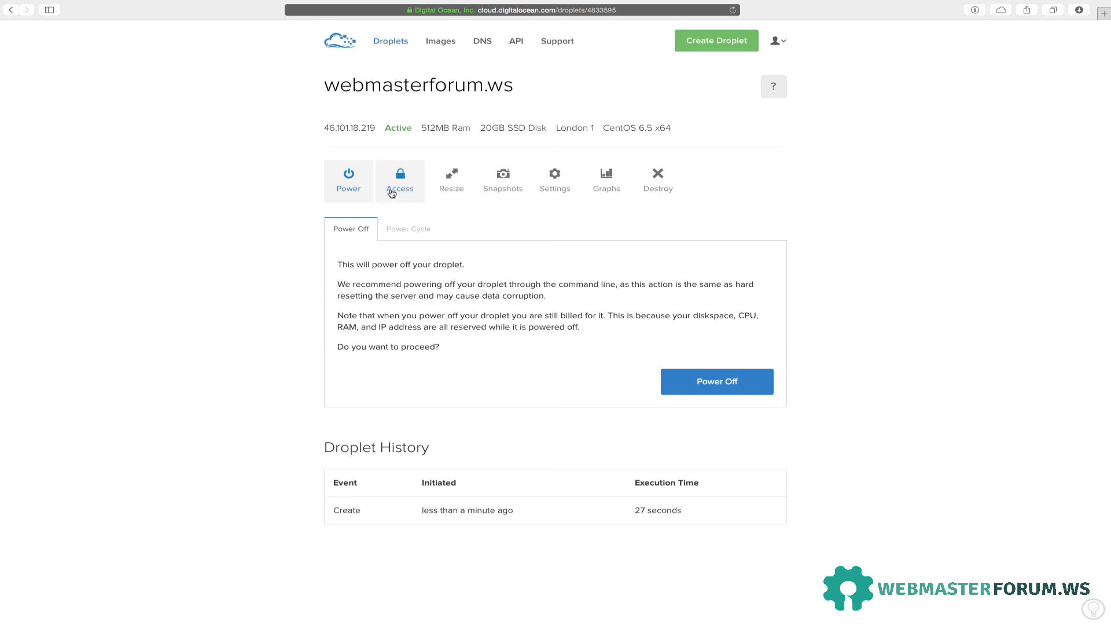
left_click_drag(324, 128, 420, 127)
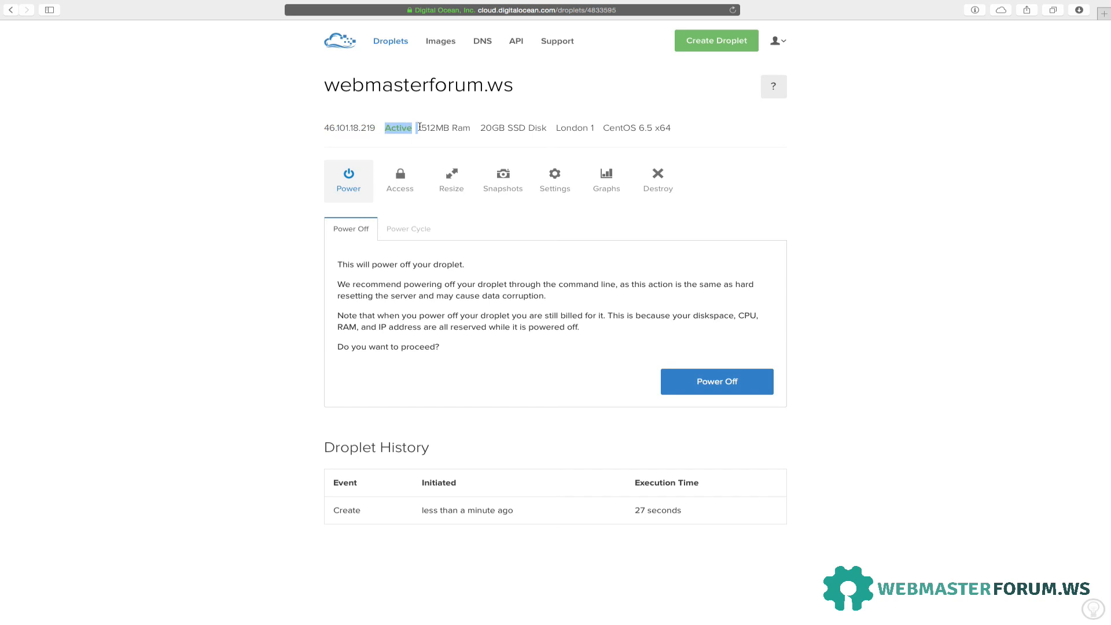
left_click(556, 129)
left_click_drag(556, 129, 593, 129)
left_click_drag(673, 129, 610, 129)
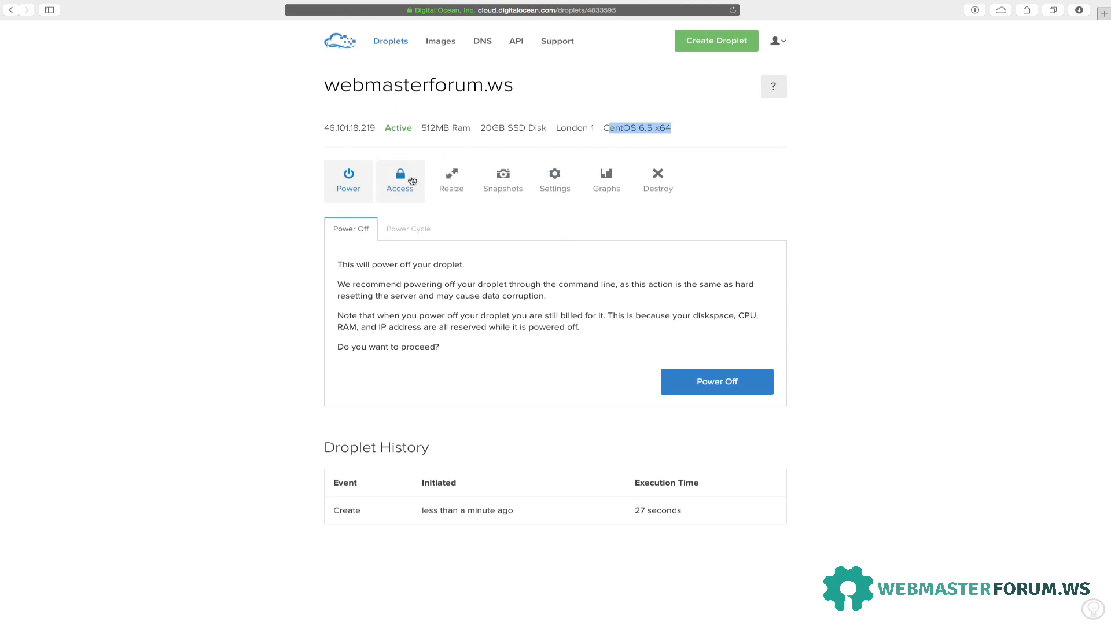
- Open the VNC console connection to the webmasterforum.ws droplet
left_click(411, 180)
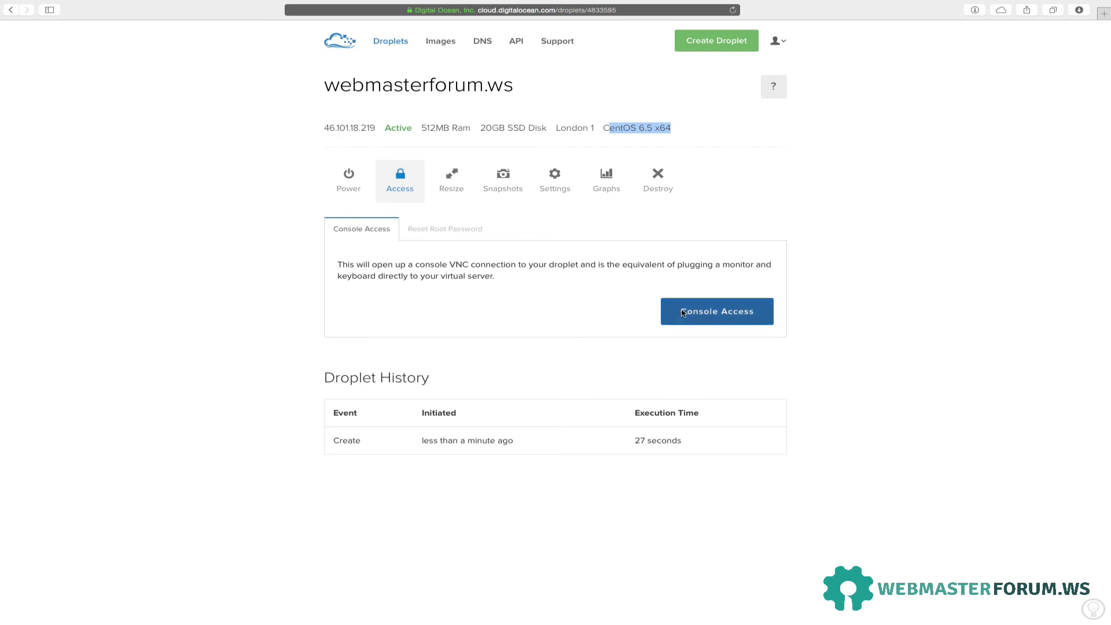
left_click(731, 319)
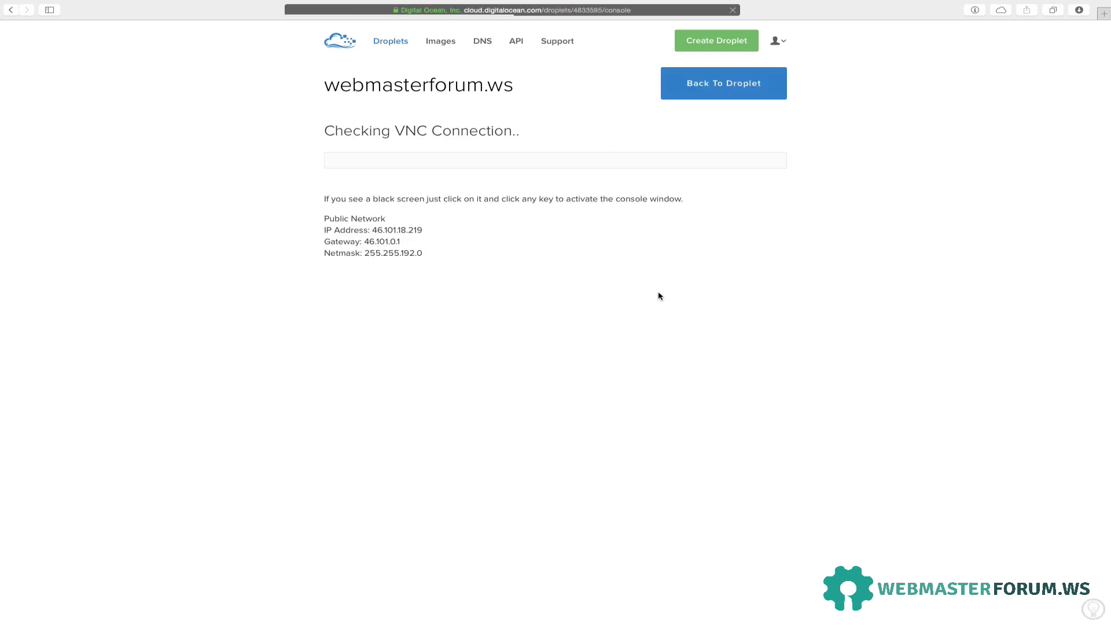